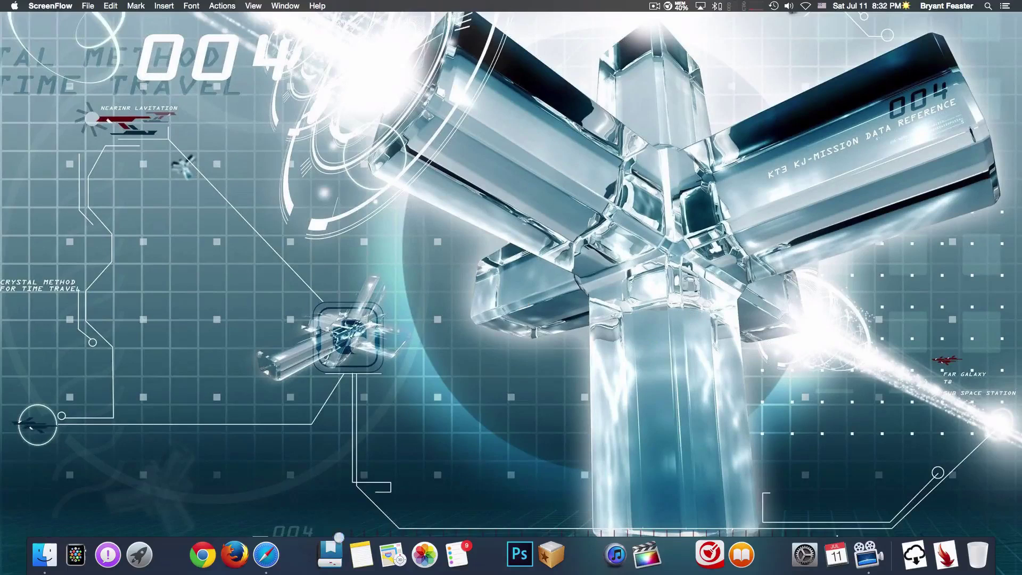
Step: Open Safari from the desktop
{"action": "left_click", "coordinate": [266, 554]}
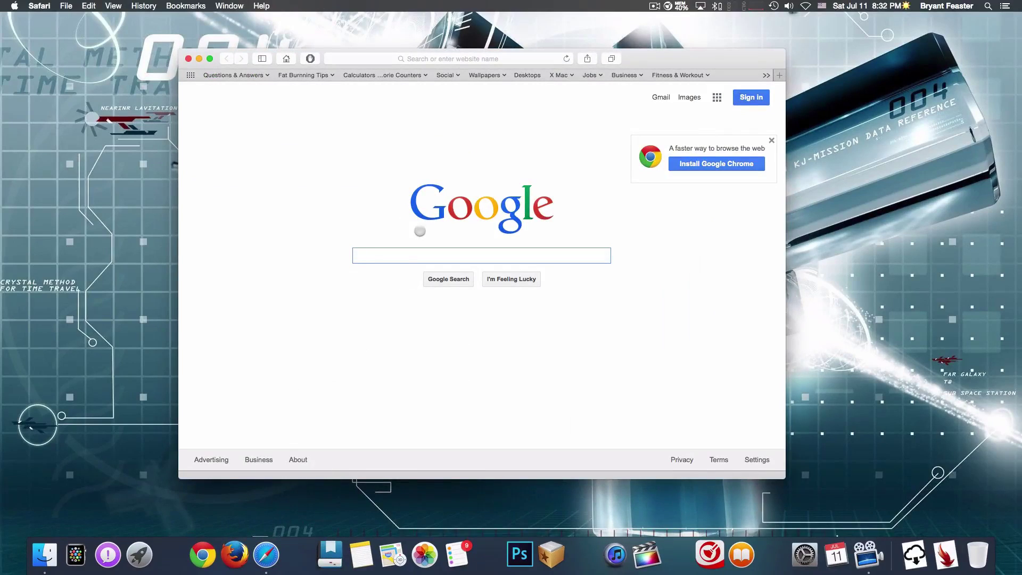
{"action": "left_click", "coordinate": [398, 135]}
{"action": "left_click", "coordinate": [512, 123]}
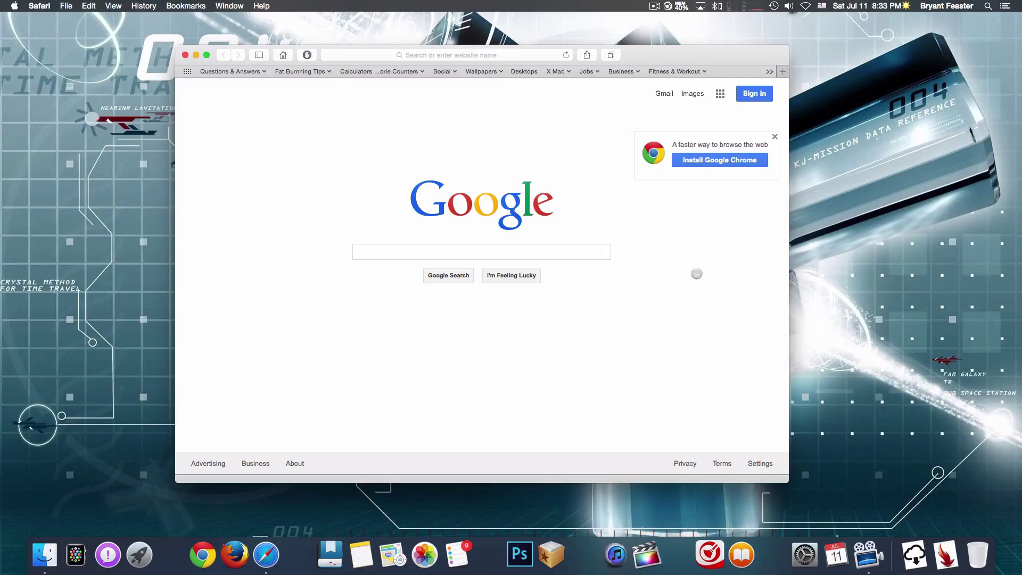
{"action": "left_click", "coordinate": [698, 273]}
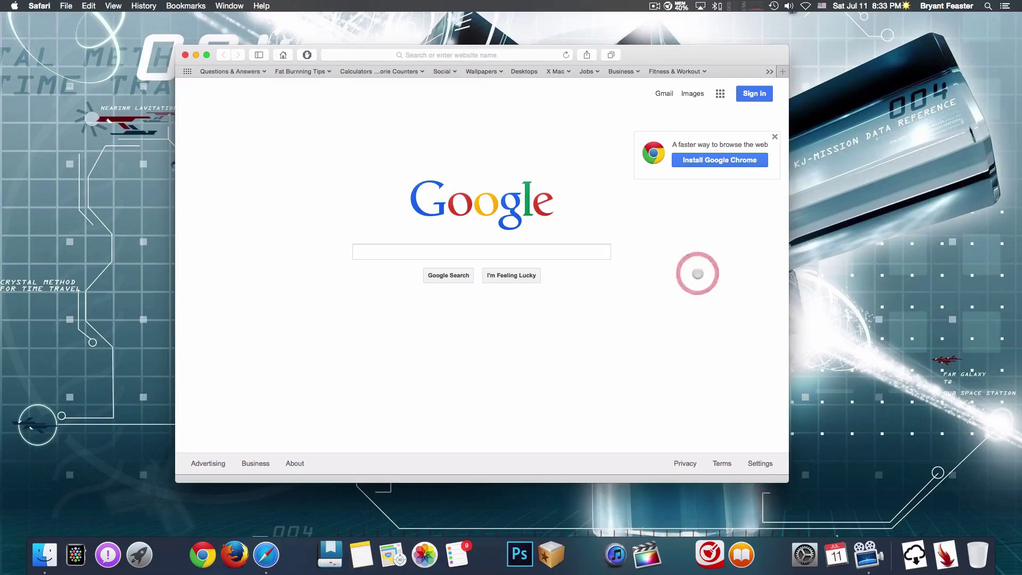
Step: Show Safari's browsing history, delete the Last Visited Today group, and return to the home page
{"action": "left_click", "coordinate": [147, 6]}
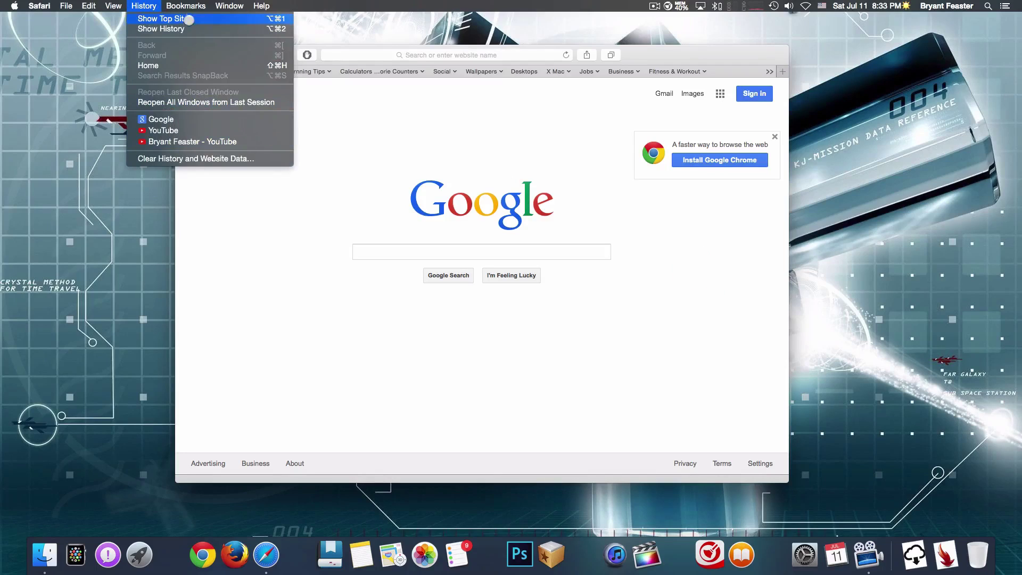
{"action": "left_click", "coordinate": [190, 28]}
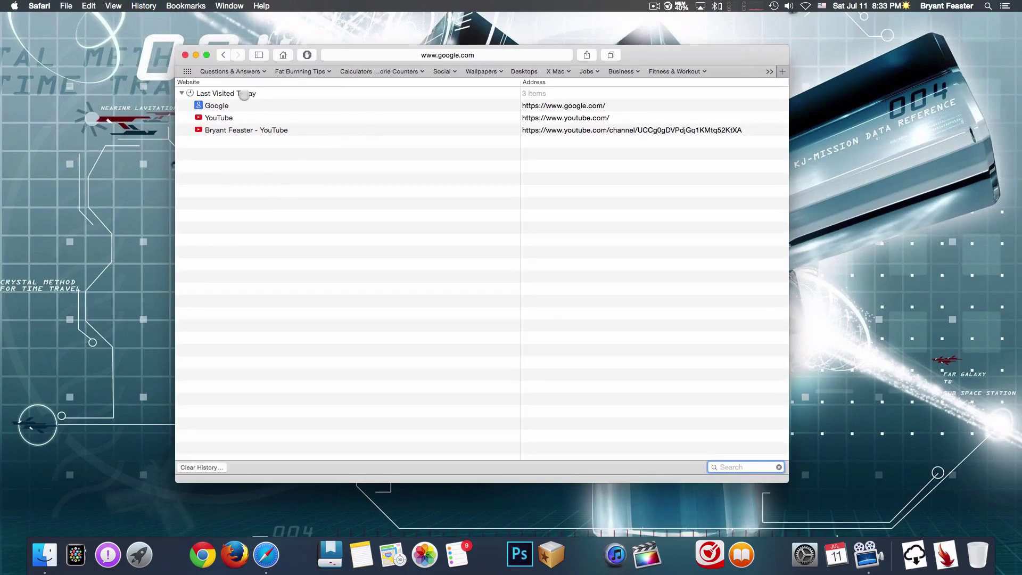
{"action": "right_click", "coordinate": [245, 94]}
{"action": "left_click", "coordinate": [268, 109]}
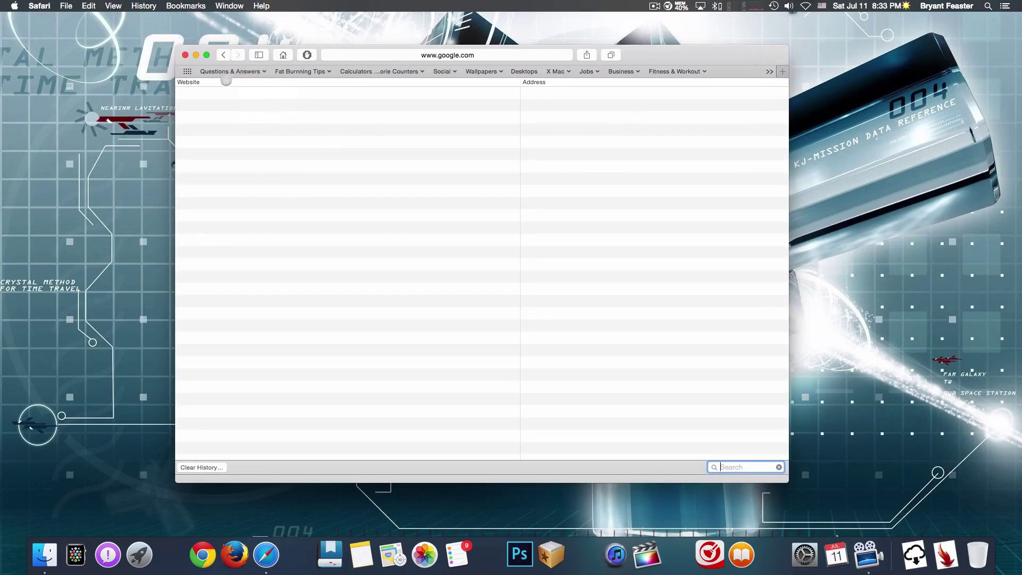
{"action": "left_click", "coordinate": [282, 55]}
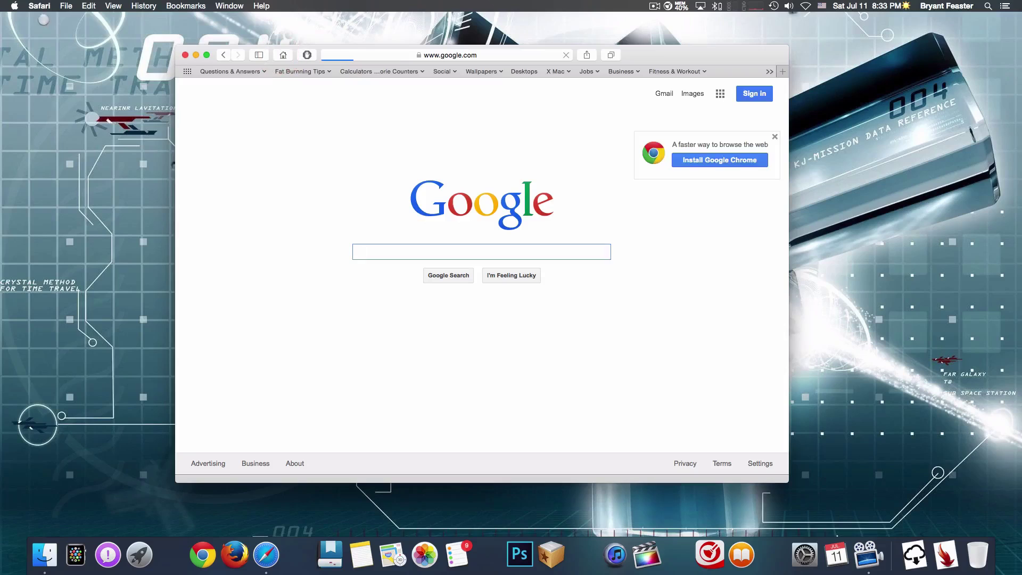
Step: Remove all stored website data in Safari's Privacy preferences, close the preferences and quit Safari
{"action": "left_click", "coordinate": [40, 5]}
{"action": "left_click", "coordinate": [53, 44]}
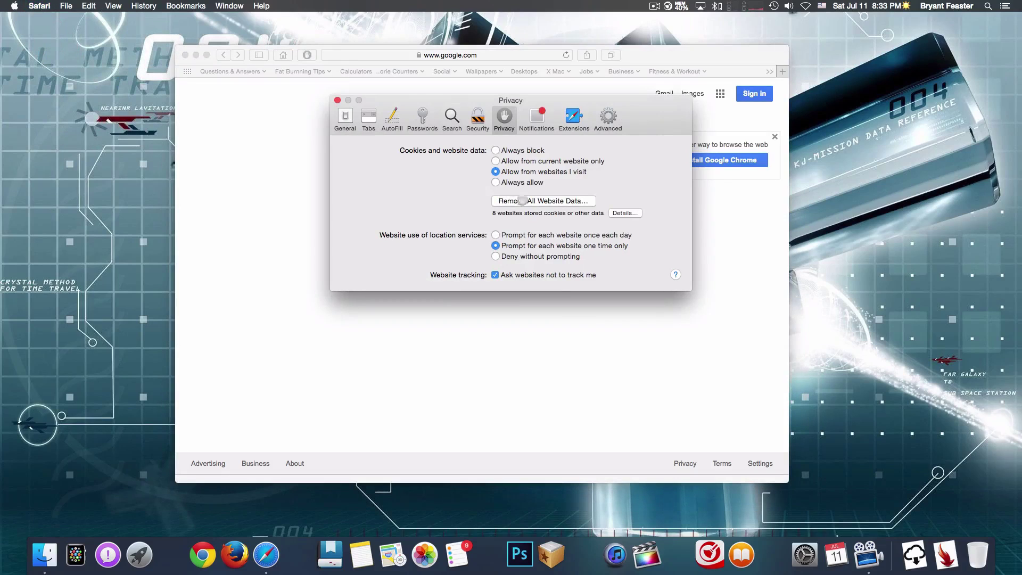
{"action": "left_click", "coordinate": [561, 201]}
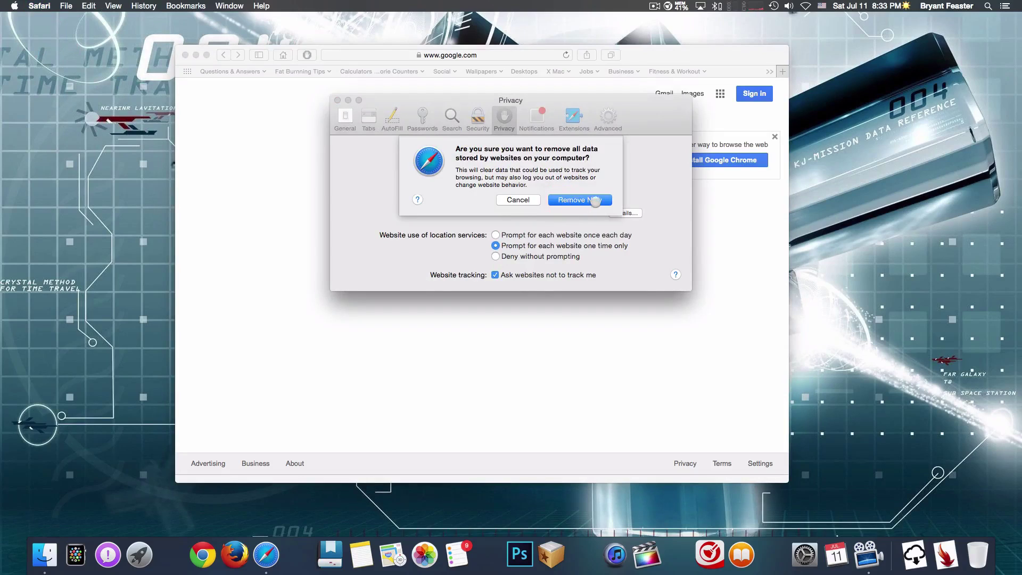
{"action": "left_click", "coordinate": [593, 200]}
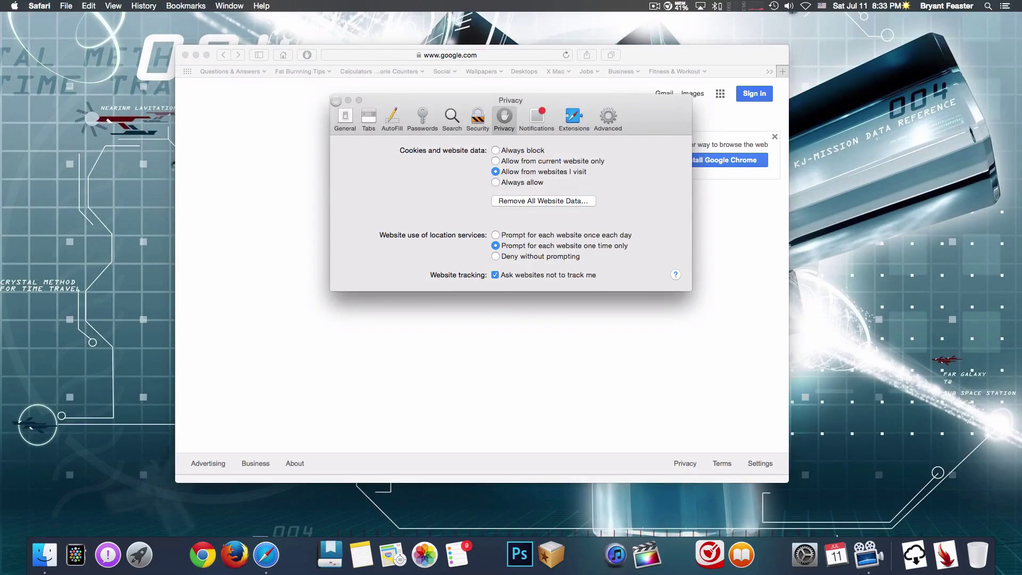
{"action": "left_click", "coordinate": [338, 100]}
{"action": "left_click", "coordinate": [387, 123]}
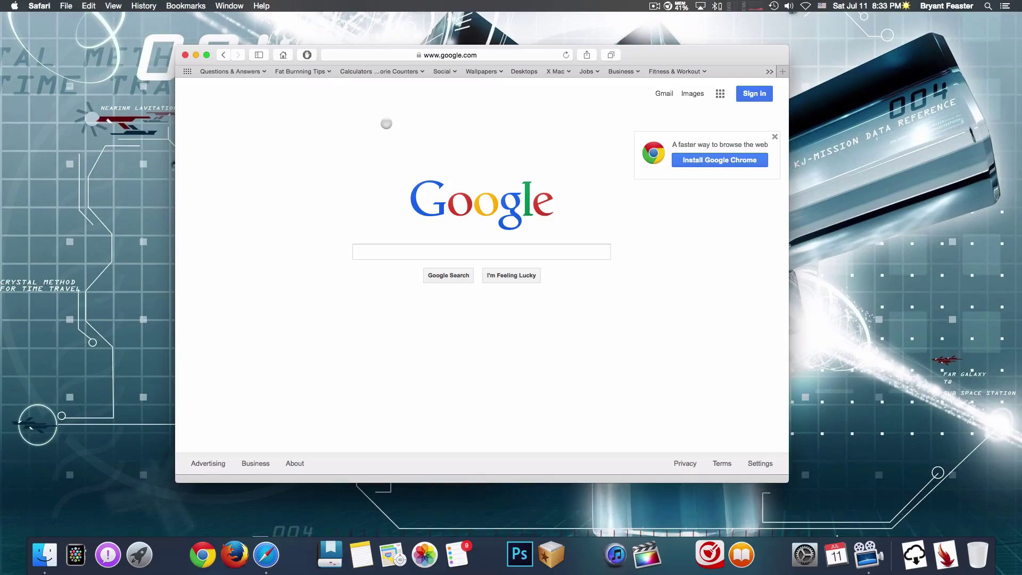
{"action": "key", "text": "super+q"}
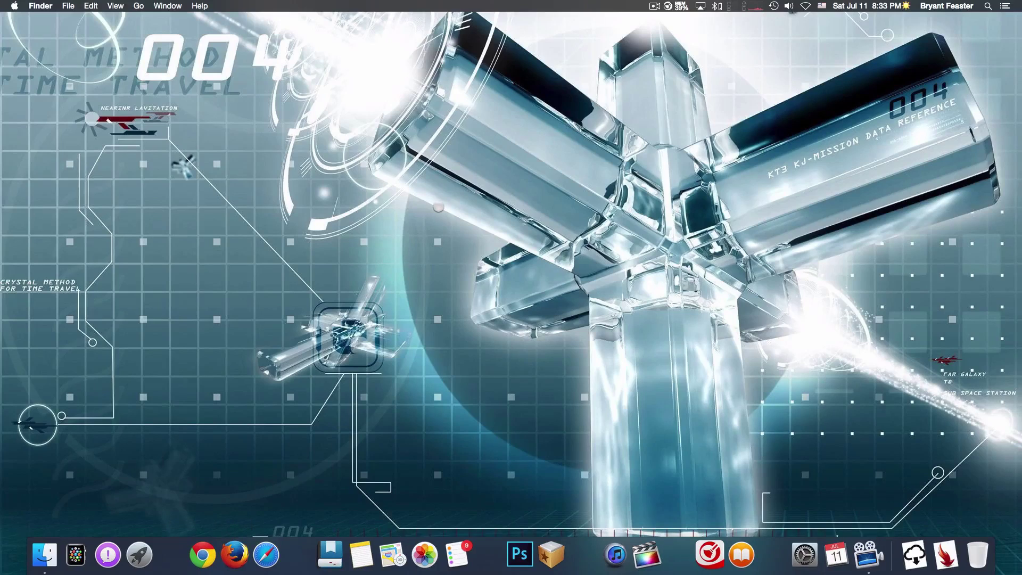
{"action": "left_click", "coordinate": [438, 207]}
{"action": "left_click", "coordinate": [141, 553]}
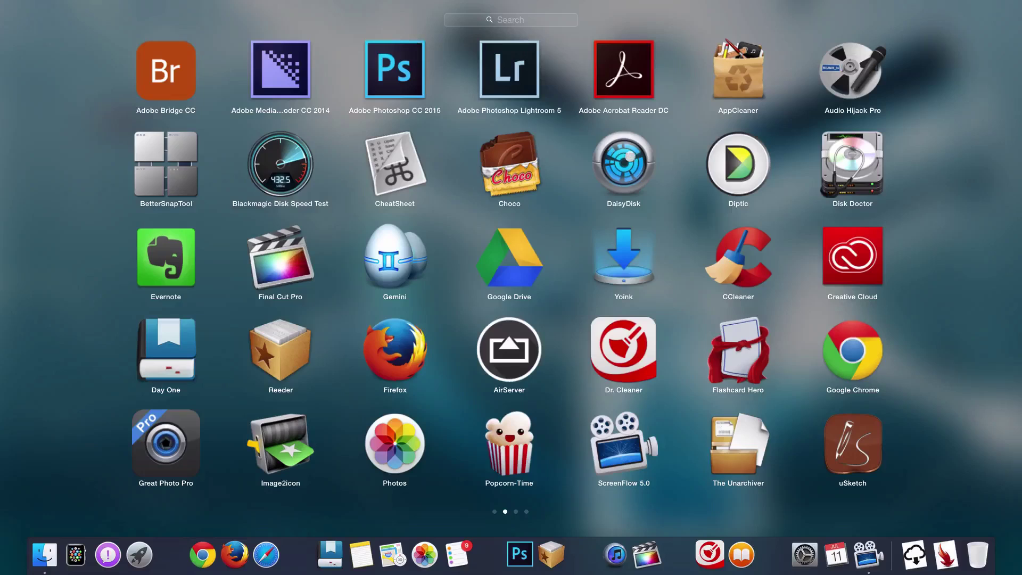
{"action": "left_click", "coordinate": [997, 80]}
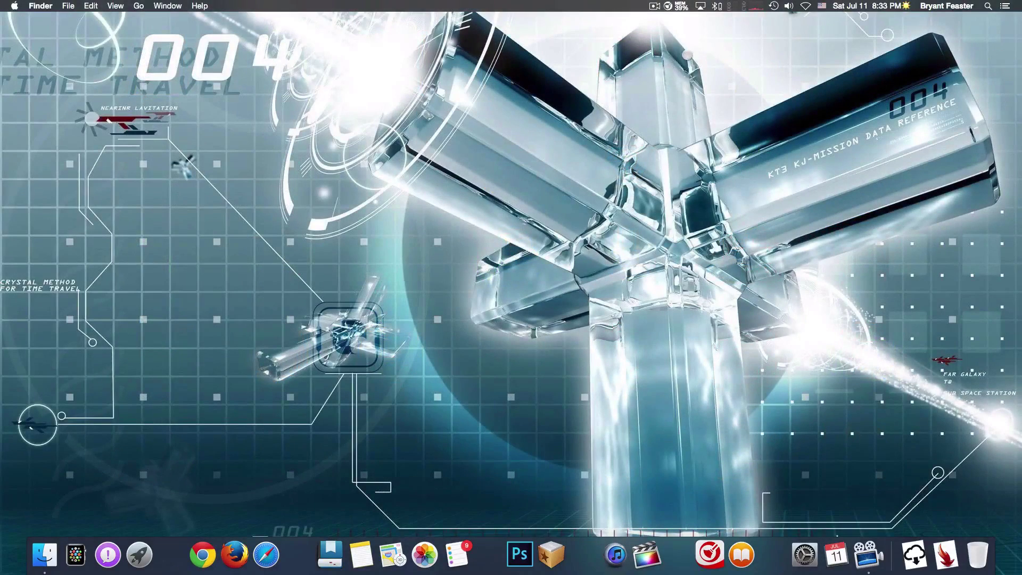
Step: Check the memory usage and quickly cleanable junk files in Dr. Cleaner
{"action": "left_click", "coordinate": [678, 6]}
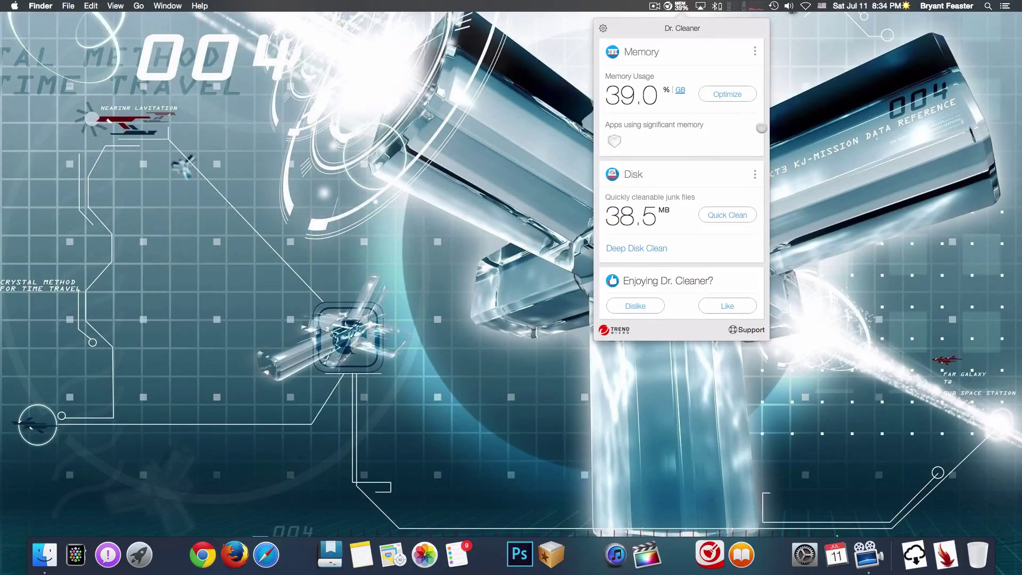
{"action": "left_click", "coordinate": [819, 85]}
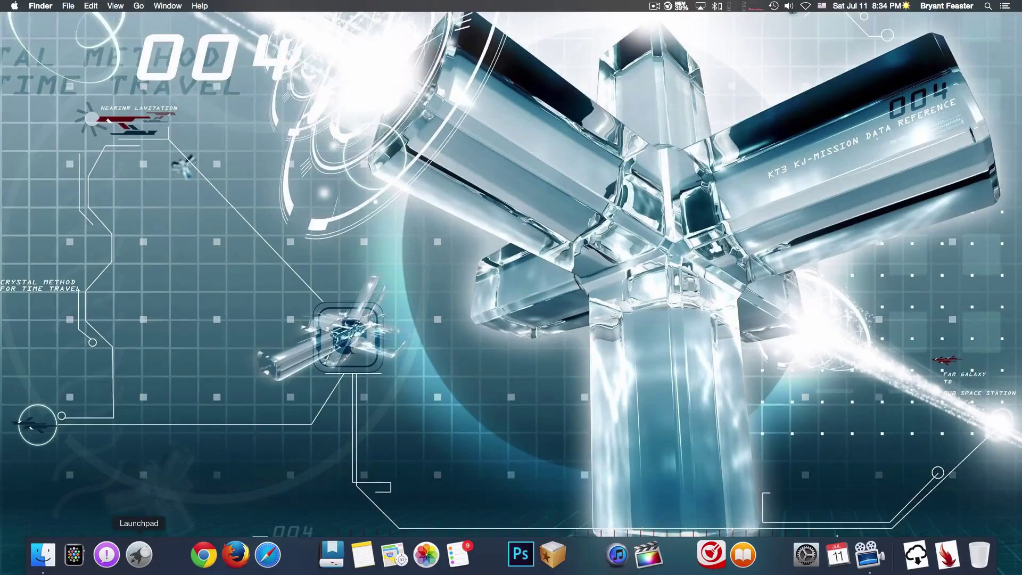
Step: Find AdwareMedic in Launchpad by searching for "ad" and open it
{"action": "left_click", "coordinate": [140, 554]}
{"action": "type", "text": "ad"}
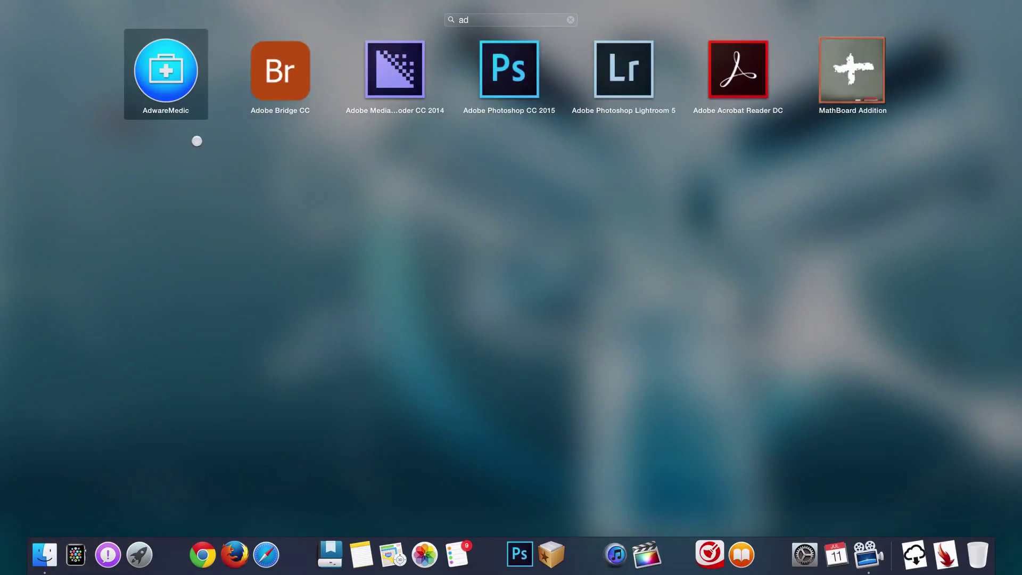
{"action": "left_click", "coordinate": [165, 73]}
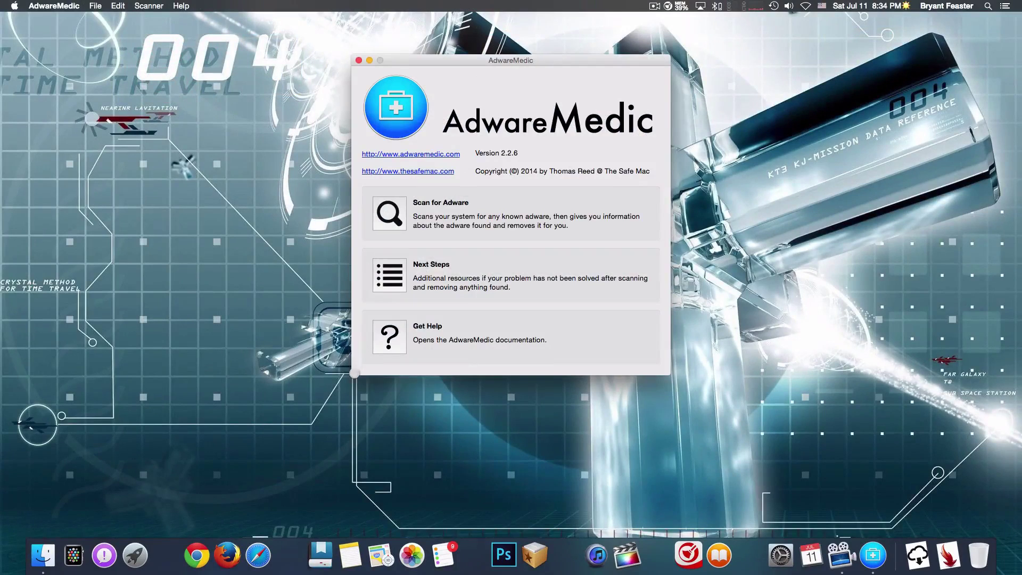
{"action": "mouse_move", "coordinate": [527, 61]}
{"action": "left_mouse_down"}
{"action": "mouse_move", "coordinate": [503, 99]}
{"action": "mouse_move", "coordinate": [532, 62]}
{"action": "left_mouse_up"}
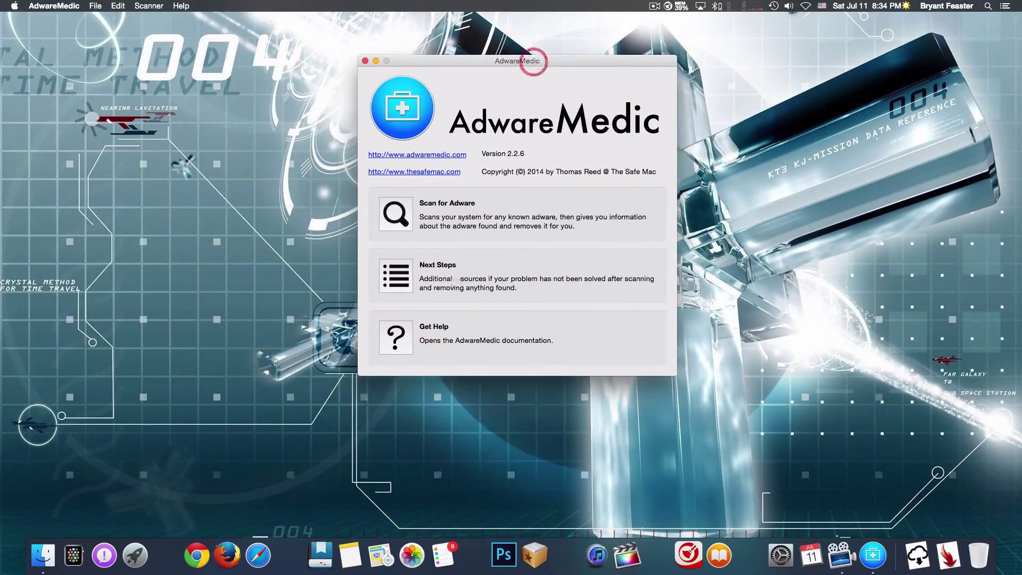
Step: Scan the system for adware, dismiss the scan report and quit AdwareMedic
{"action": "left_click", "coordinate": [398, 208]}
{"action": "left_click", "coordinate": [398, 209]}
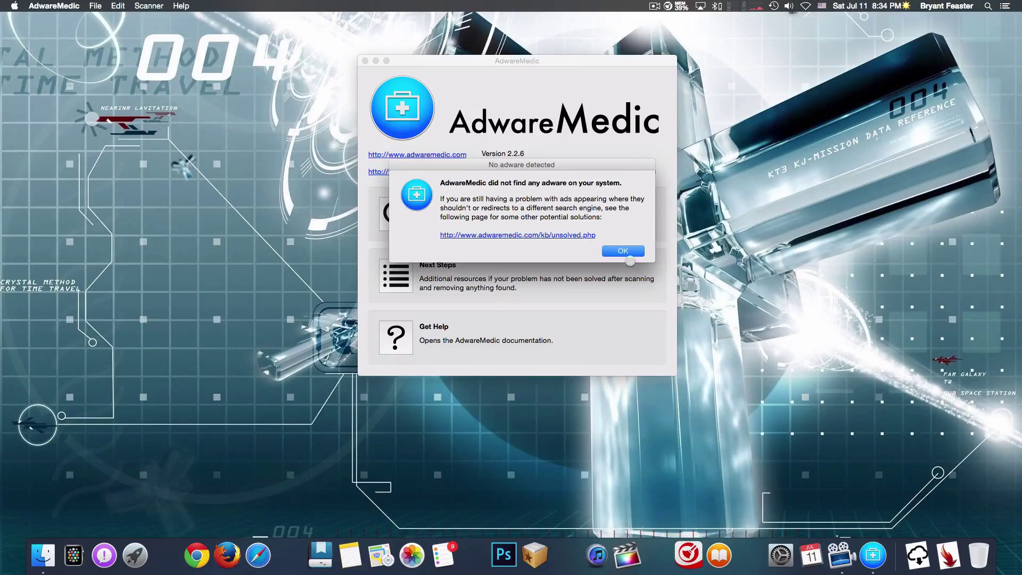
{"action": "left_click", "coordinate": [623, 250]}
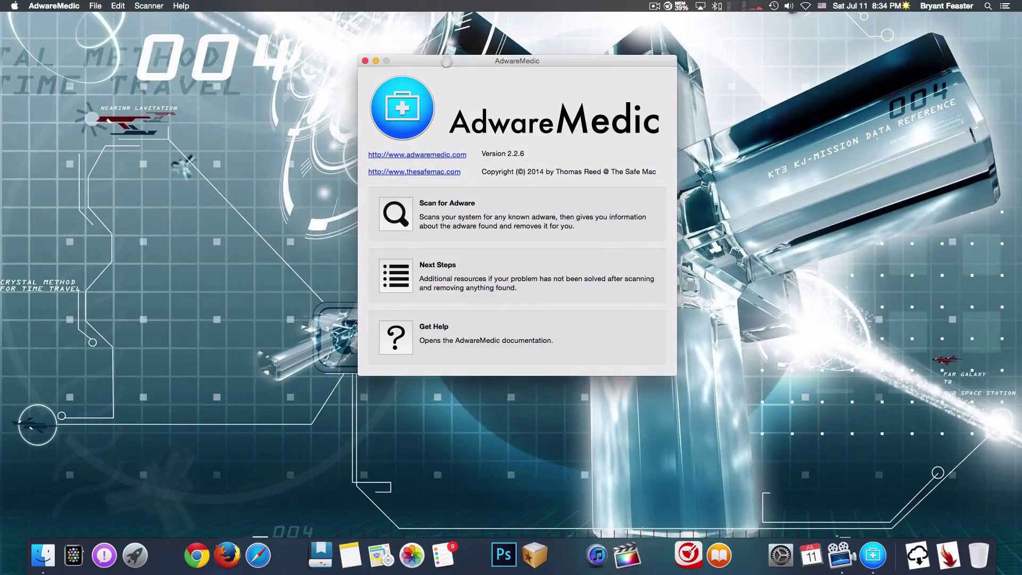
{"action": "left_click_drag", "start_coordinate": [447, 58], "coordinate": [445, 36]}
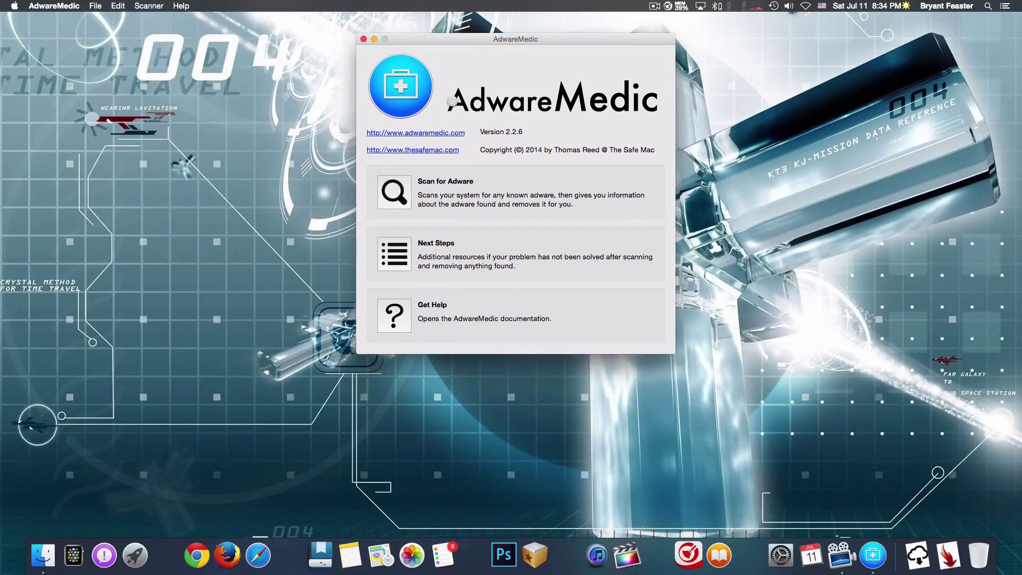
{"action": "key", "text": "super+q"}
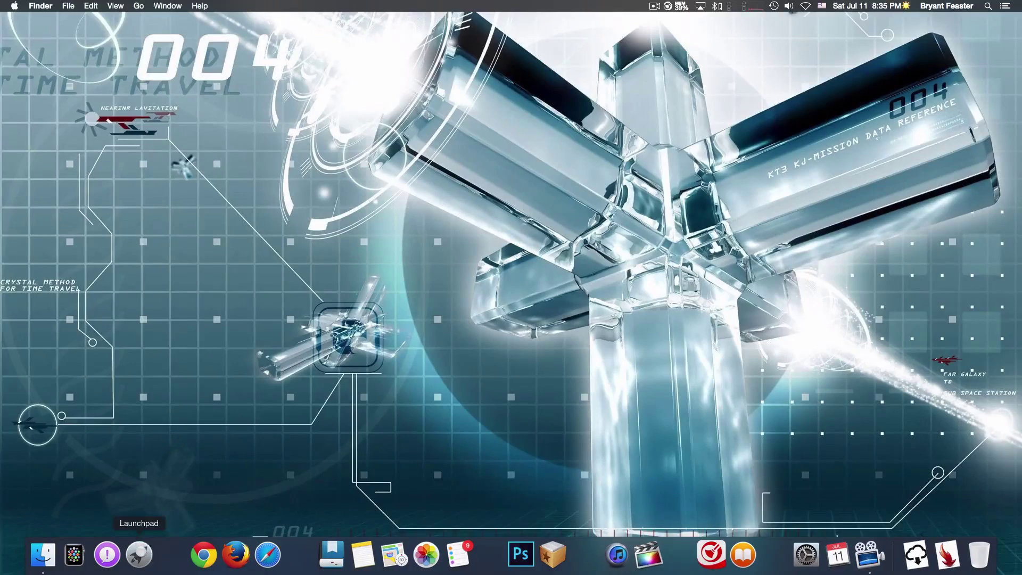
Step: Open Gemini, add the 2015 folder from Pictures to the duplicate finder, and close Gemini without scanning
{"action": "left_click", "coordinate": [139, 554]}
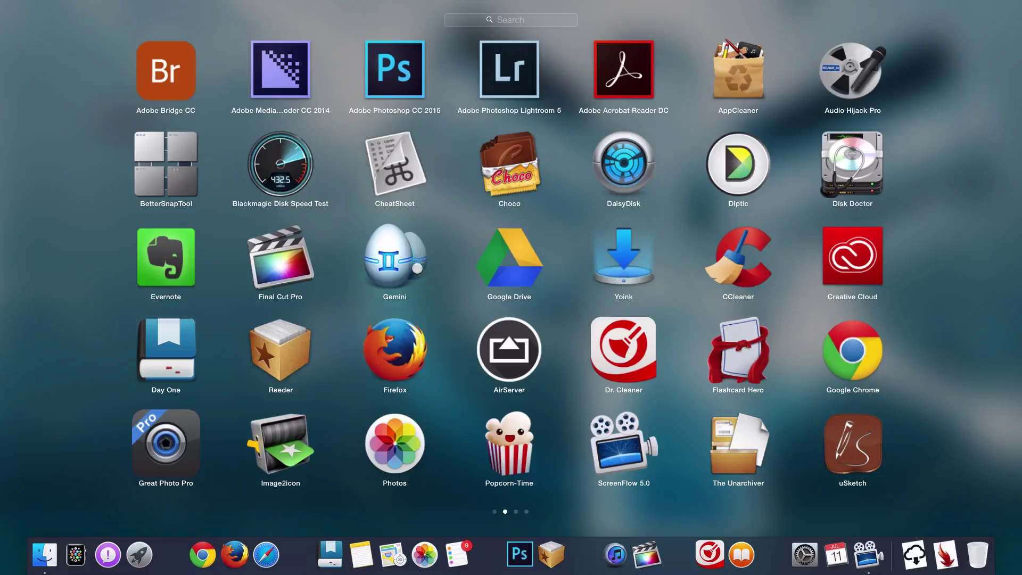
{"action": "left_click", "coordinate": [413, 266]}
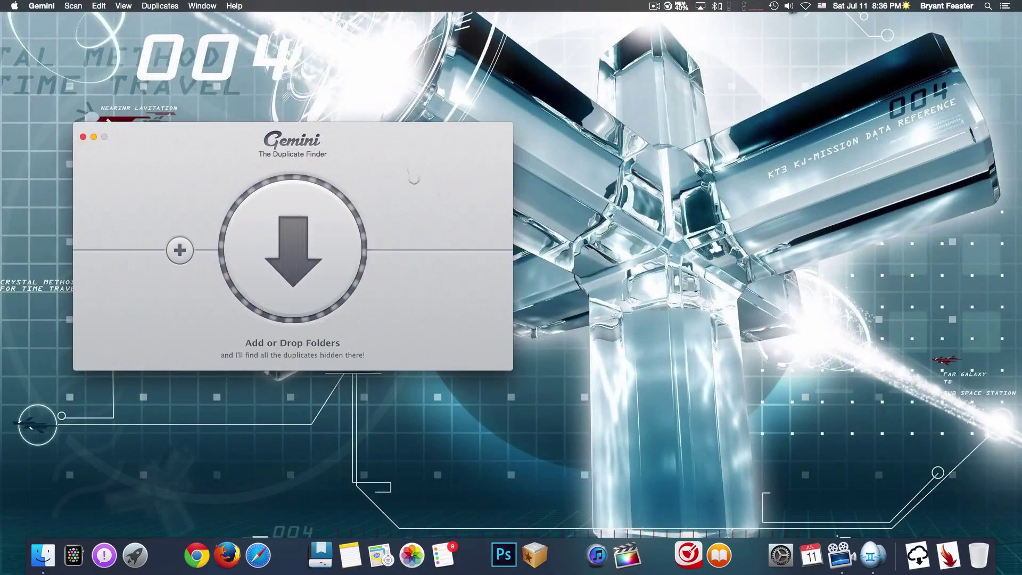
{"action": "left_click", "coordinate": [180, 250]}
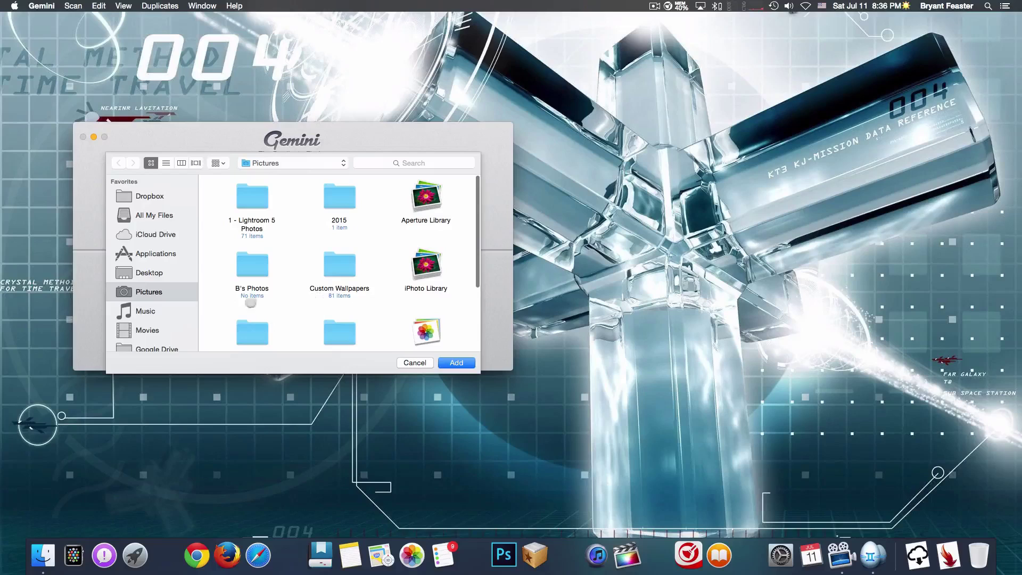
{"action": "left_click", "coordinate": [338, 196]}
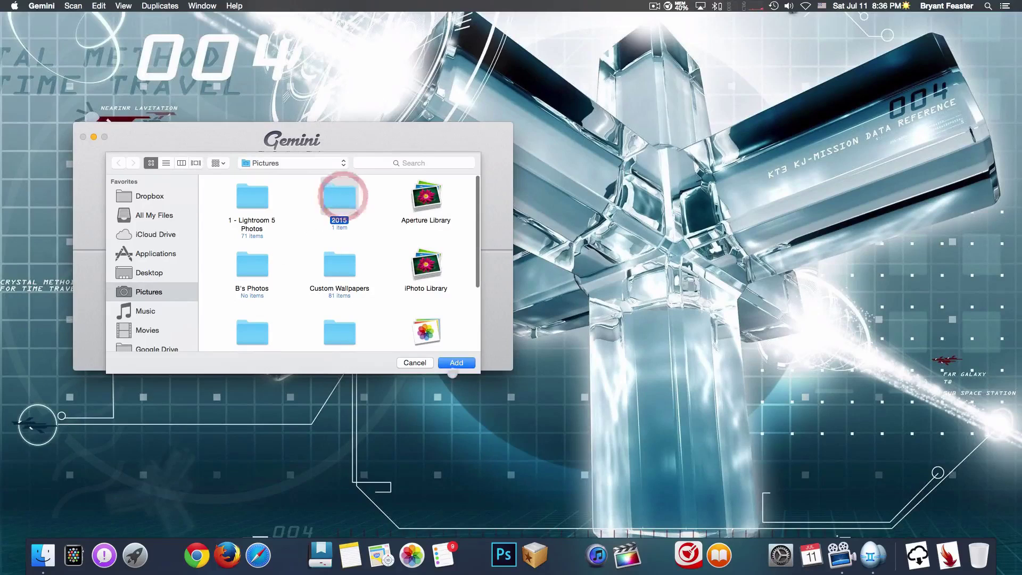
{"action": "left_click", "coordinate": [456, 362]}
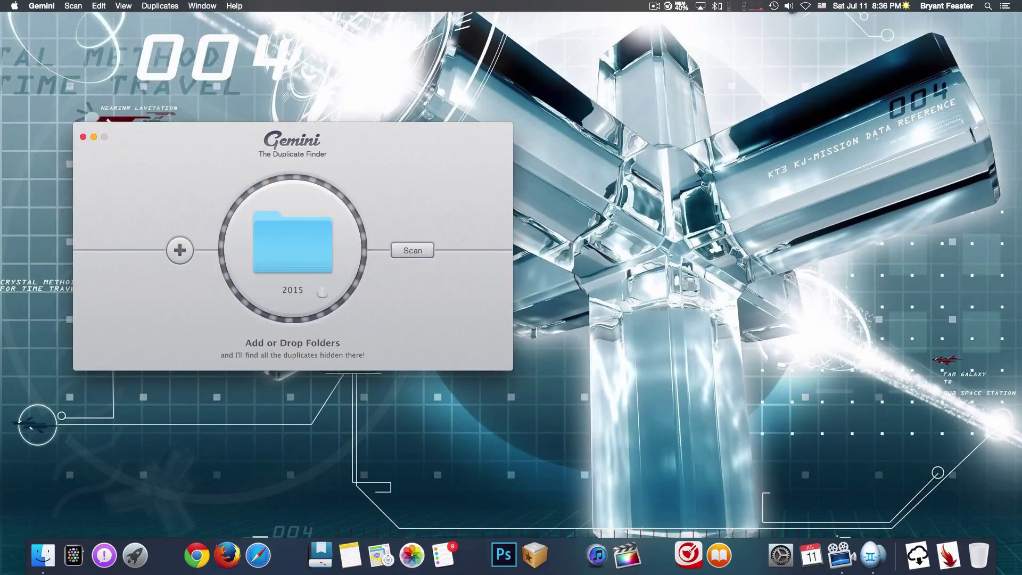
{"action": "left_click", "coordinate": [83, 137]}
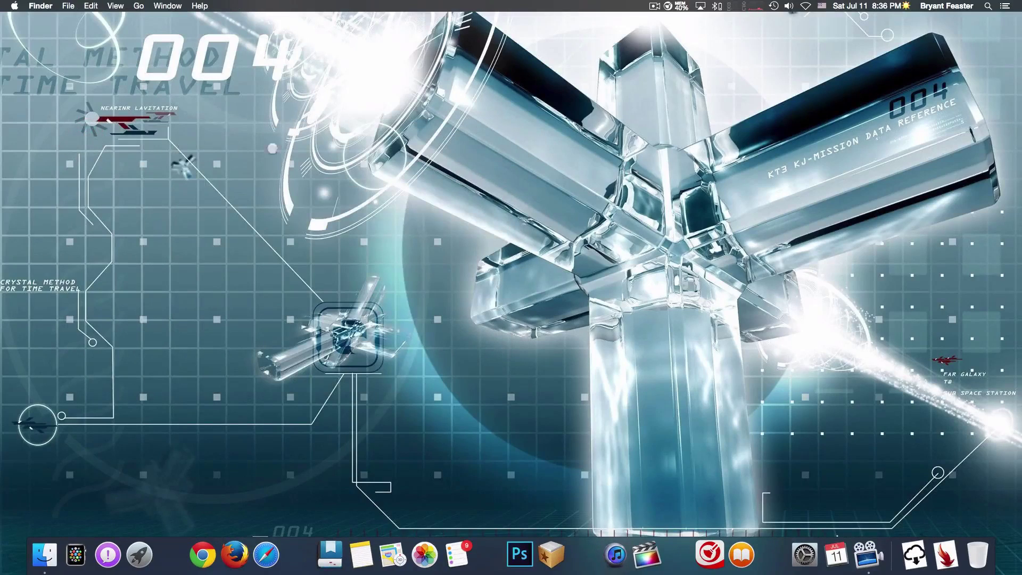
Step: Open Disk Doctor and grant it drive access by choosing the account's home folder in Users
{"action": "left_click", "coordinate": [137, 555]}
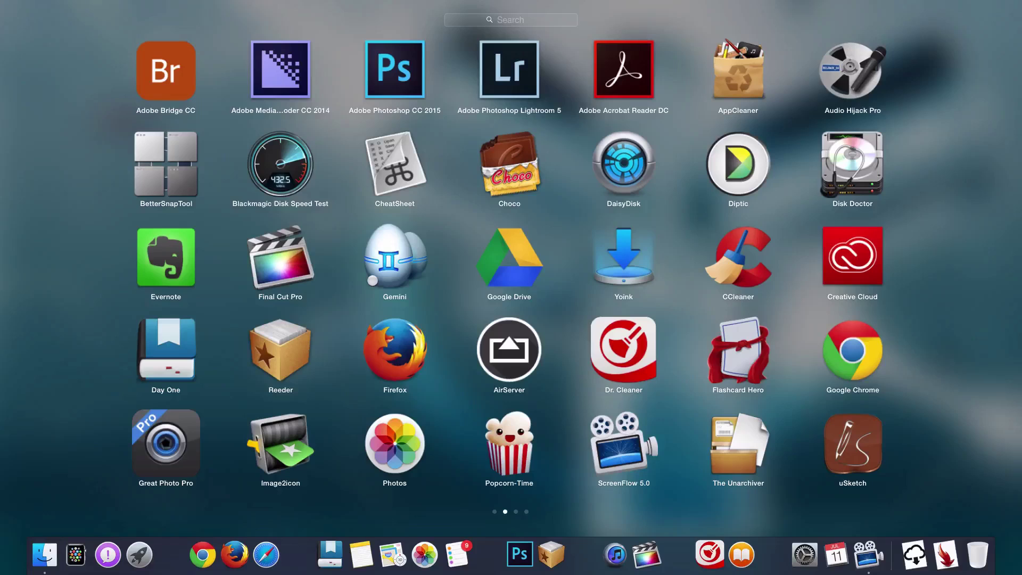
{"action": "left_click", "coordinate": [861, 161]}
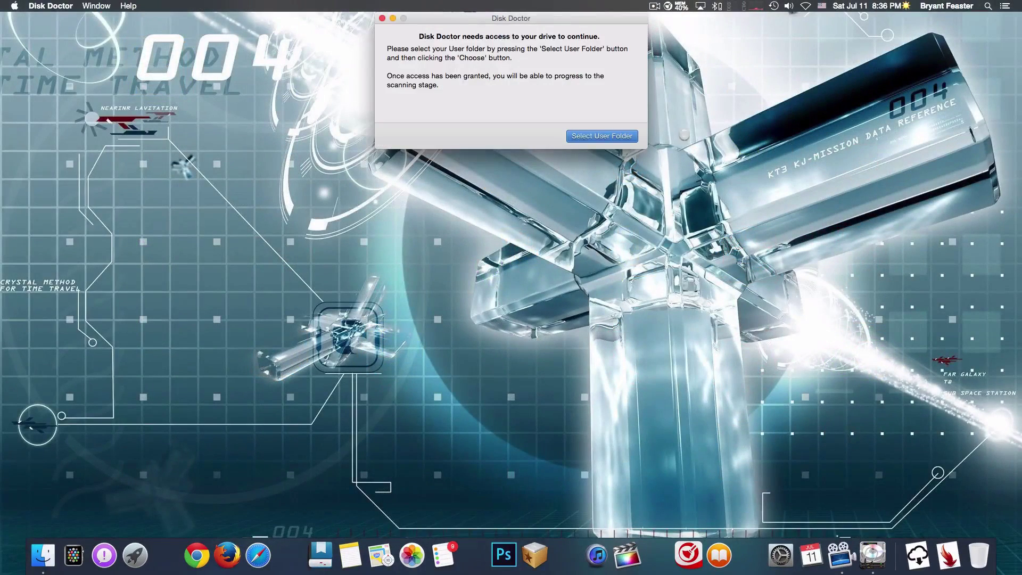
{"action": "left_click", "coordinate": [610, 134]}
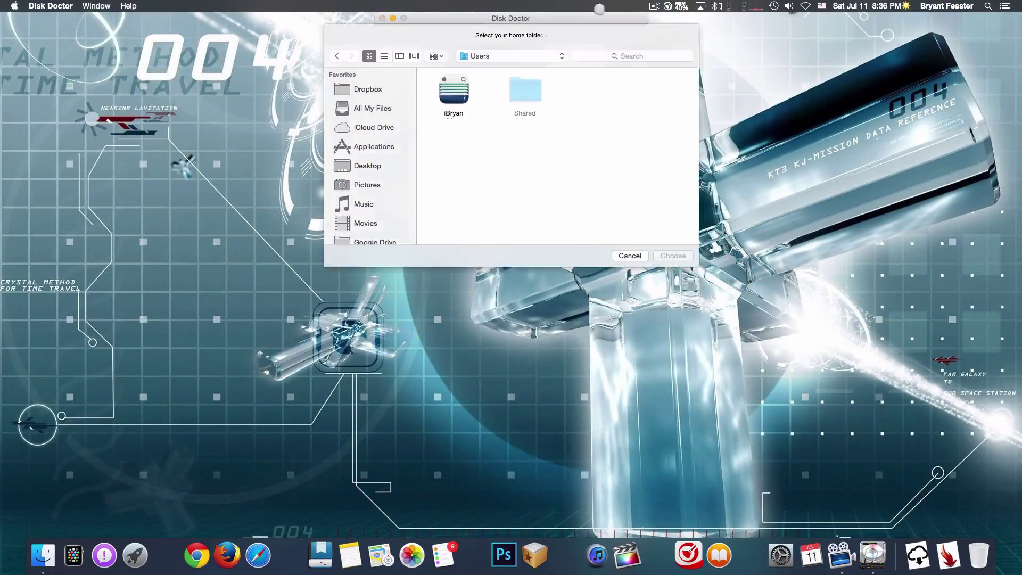
{"action": "left_click", "coordinate": [567, 116]}
{"action": "left_click_drag", "start_coordinate": [432, 18], "coordinate": [389, 139]}
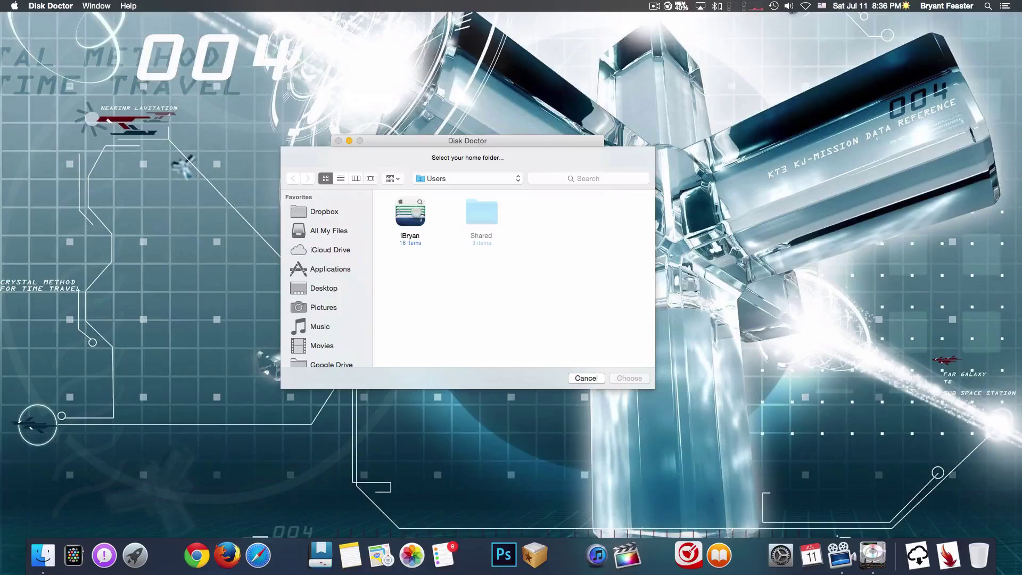
{"action": "left_click", "coordinate": [415, 214]}
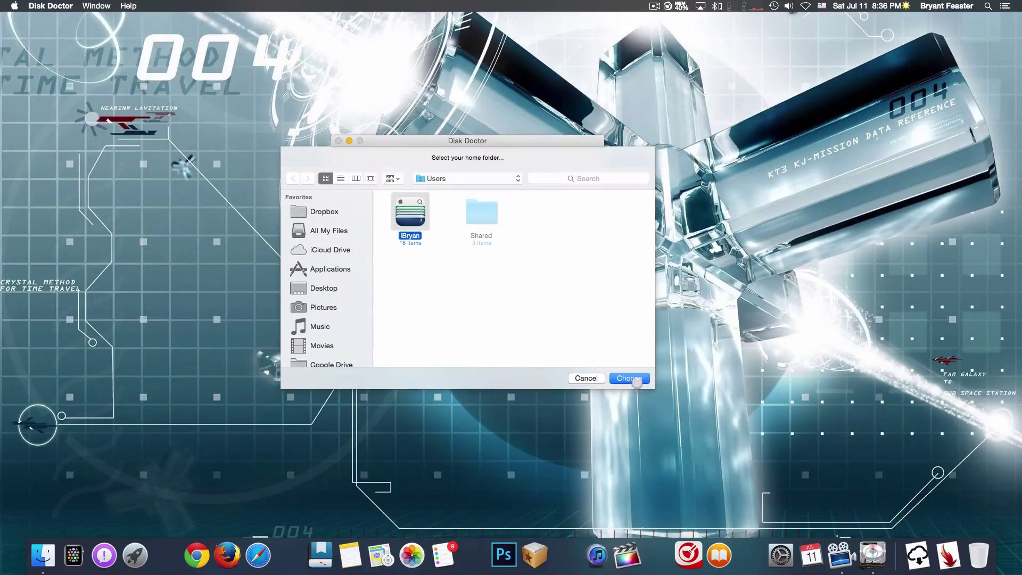
{"action": "left_click", "coordinate": [639, 380]}
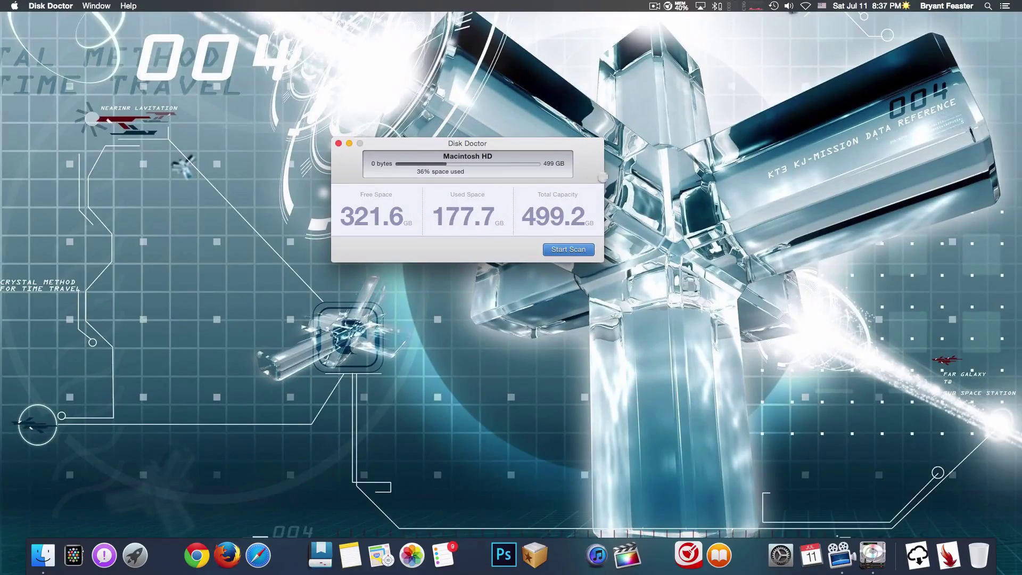
Step: Open Dr. Cleaner's overview to view memory usage and cleanable junk files
{"action": "left_click", "coordinate": [668, 6]}
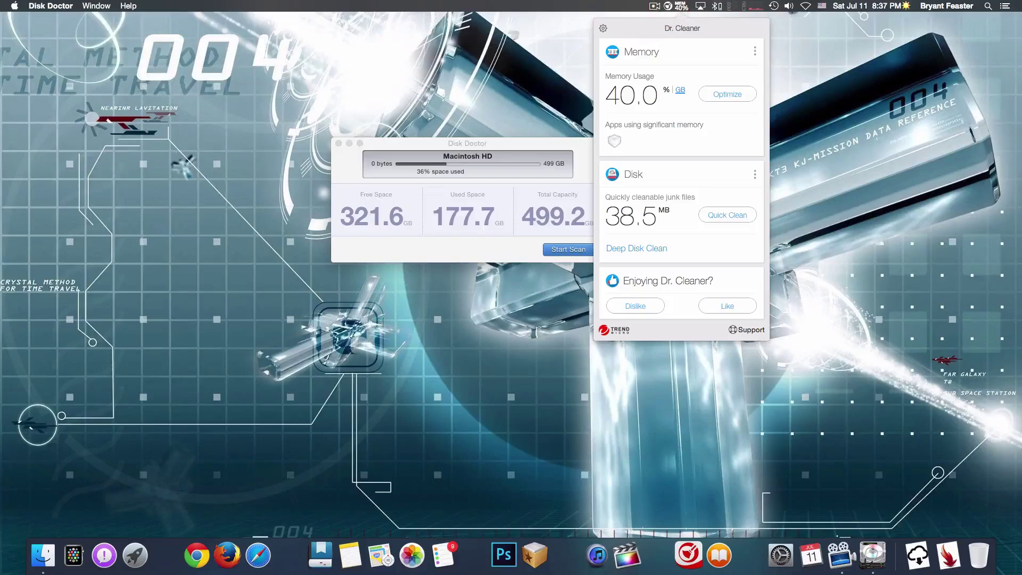
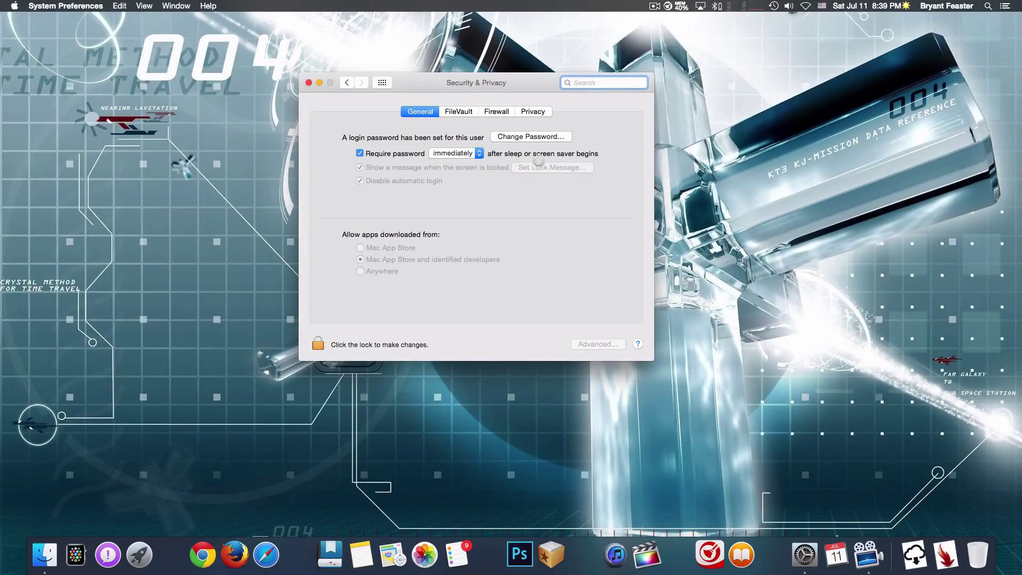
Step: View the Firewall settings in Security & Privacy and the Sharing services, and return to the overview of all preferences
{"action": "left_click", "coordinate": [498, 112]}
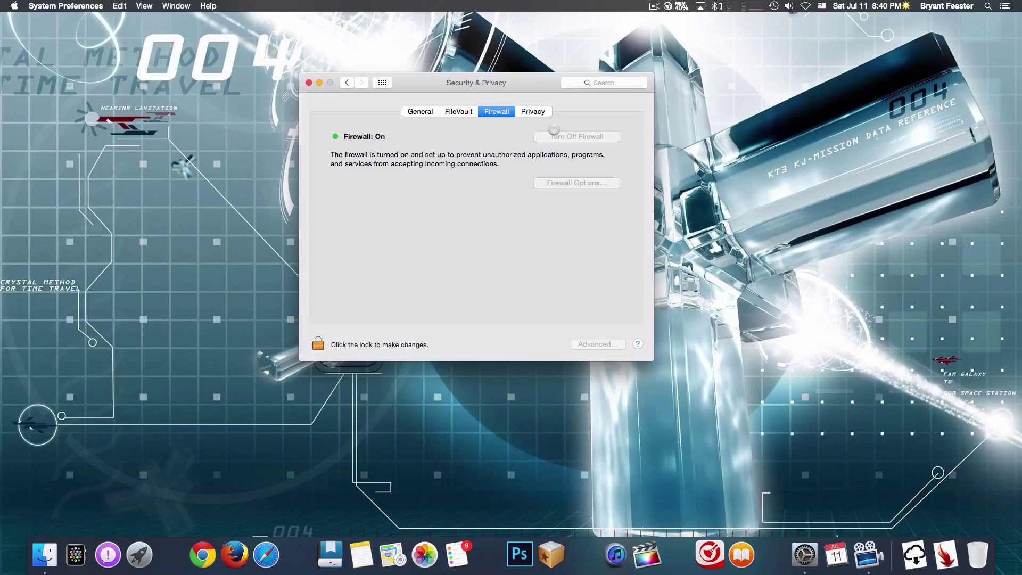
{"action": "left_click", "coordinate": [382, 83]}
{"action": "left_click", "coordinate": [543, 233]}
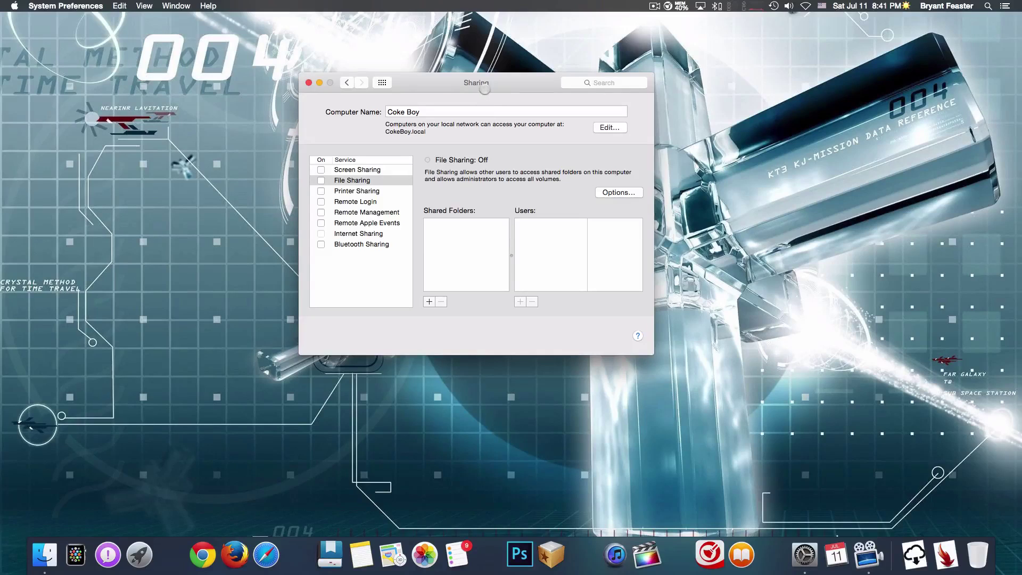
{"action": "left_click", "coordinate": [483, 87]}
{"action": "left_click", "coordinate": [347, 83]}
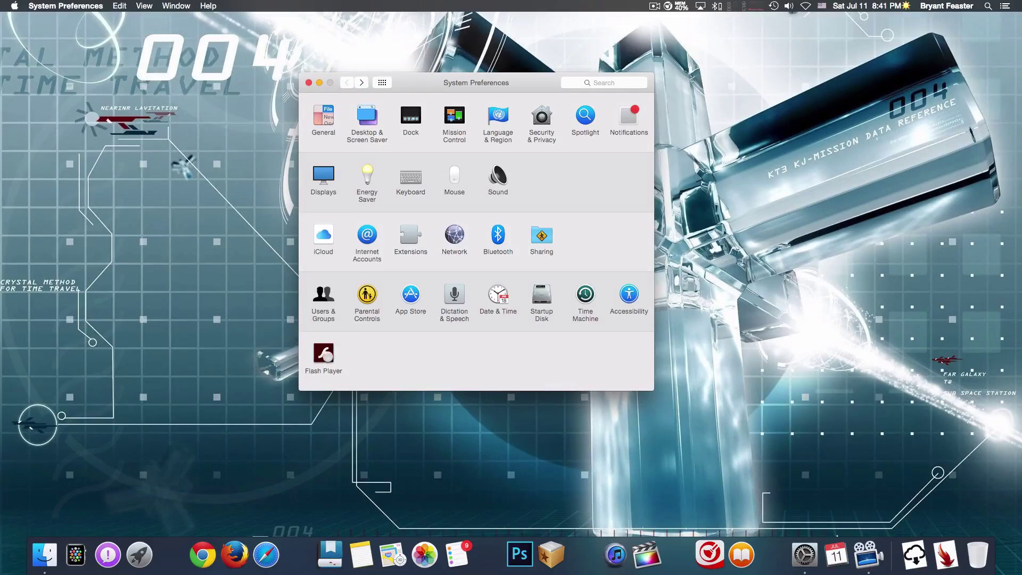
Step: View the Flash Player update settings in System Preferences, and return to the overview of all preferences
{"action": "left_click", "coordinate": [324, 354]}
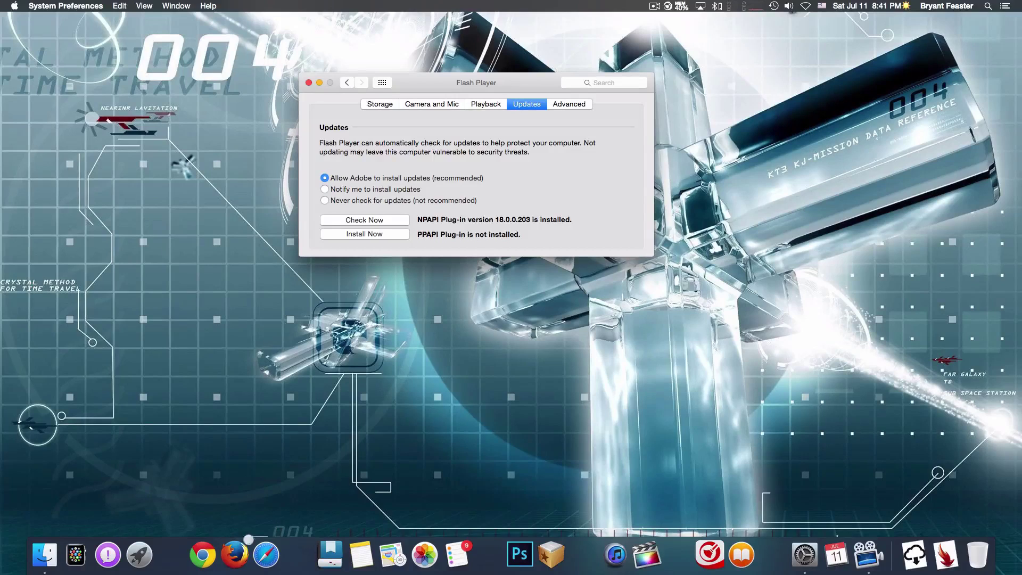
{"action": "left_click", "coordinate": [346, 81]}
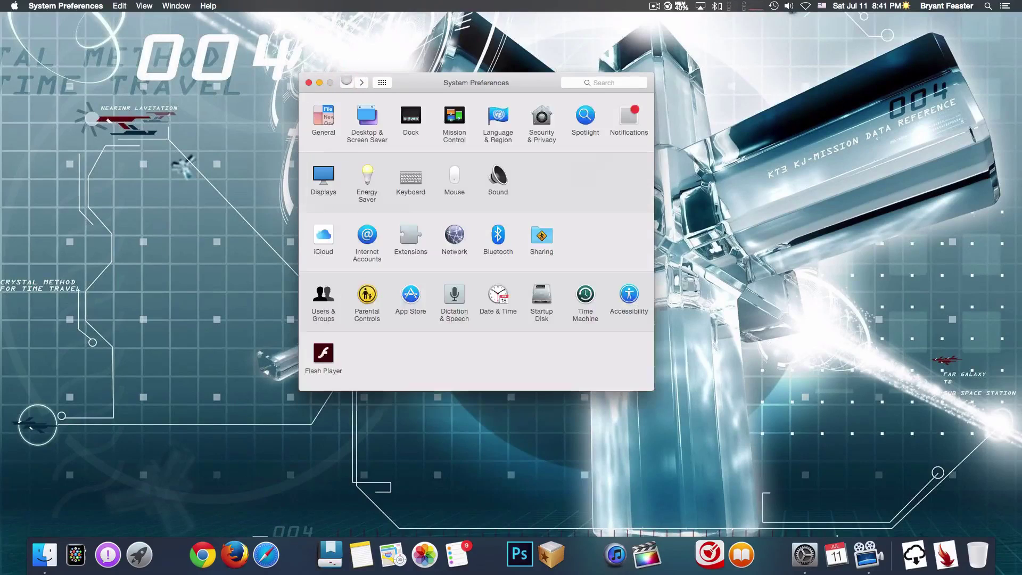
{"action": "left_click", "coordinate": [323, 351]}
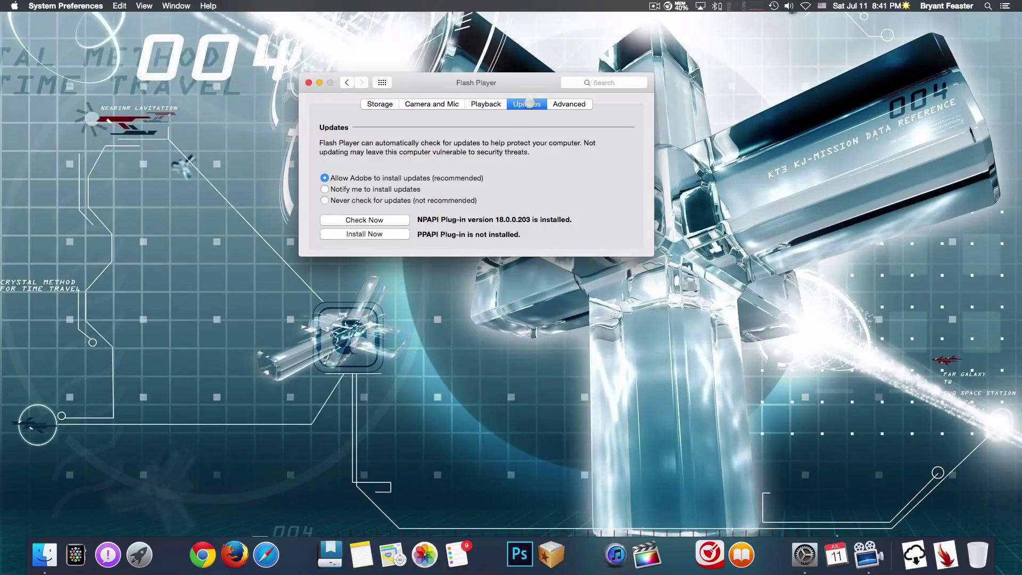
{"action": "left_click", "coordinate": [530, 103]}
{"action": "left_click", "coordinate": [346, 83]}
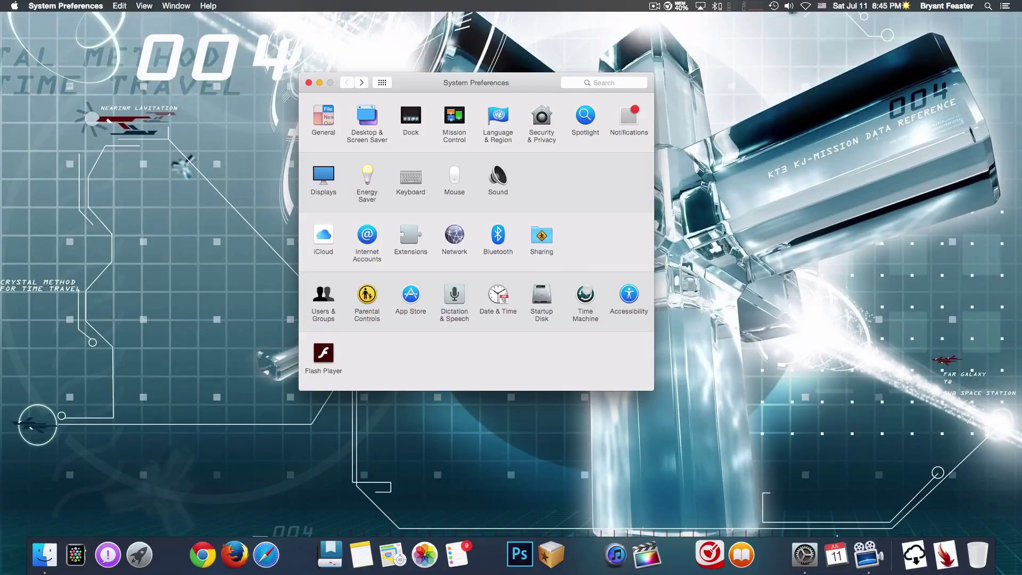
Step: View the Time Machine backup settings, return to the overview and close System Preferences
{"action": "left_click", "coordinate": [585, 294]}
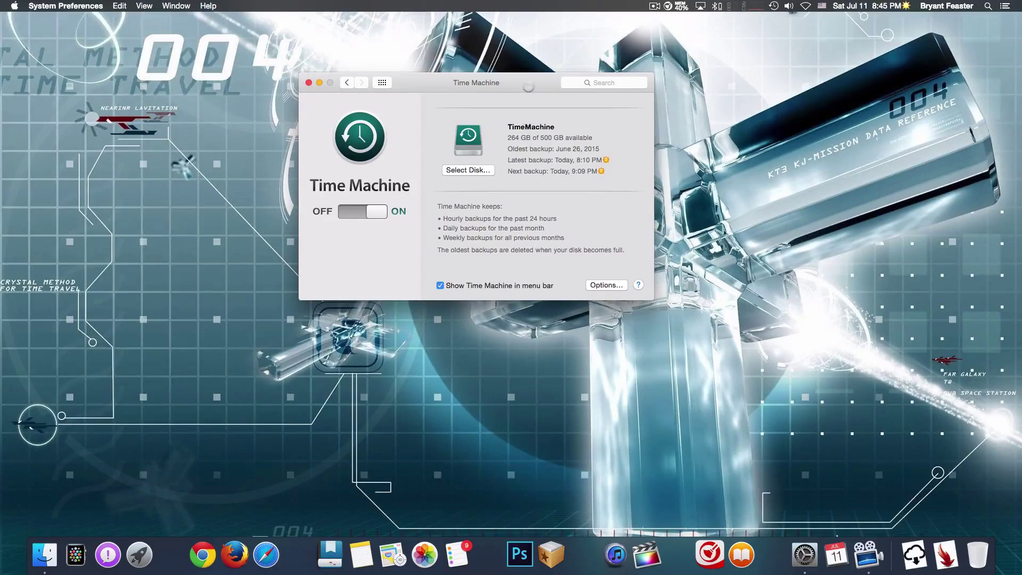
{"action": "left_click_drag", "start_coordinate": [530, 87], "coordinate": [538, 99]}
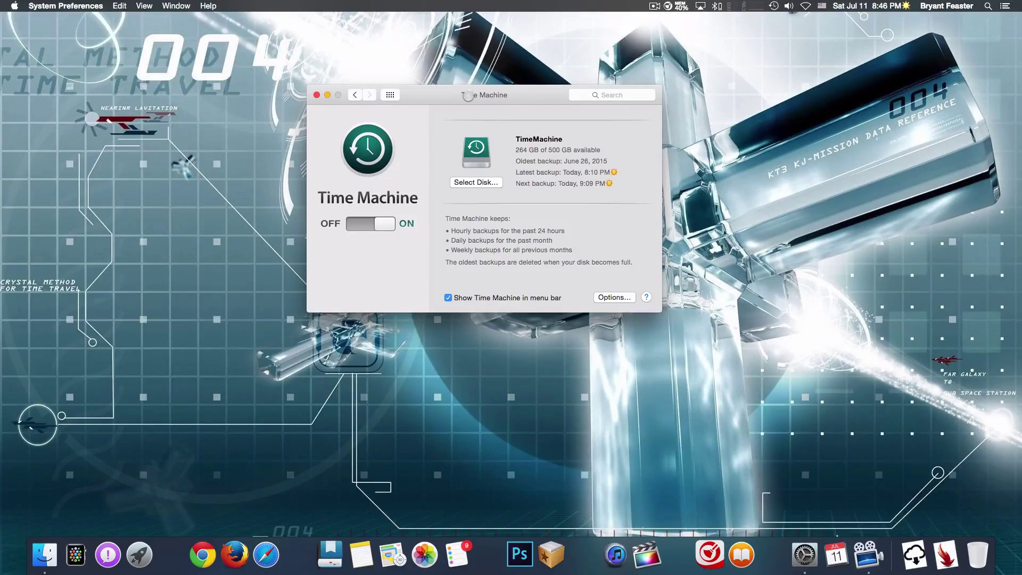
{"action": "left_click", "coordinate": [467, 96]}
{"action": "left_click", "coordinate": [356, 97]}
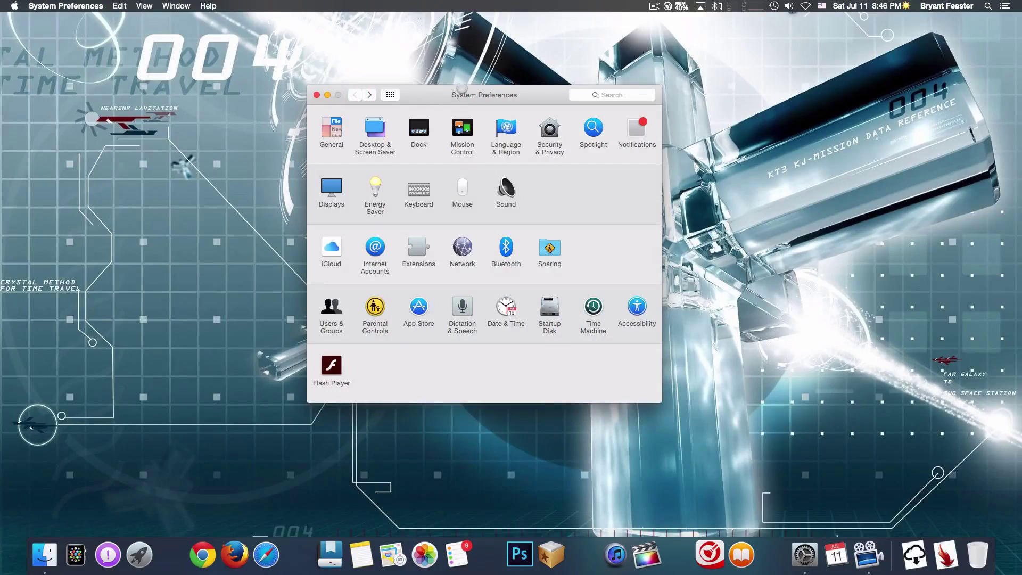
{"action": "left_click", "coordinate": [485, 94]}
{"action": "left_click", "coordinate": [317, 95]}
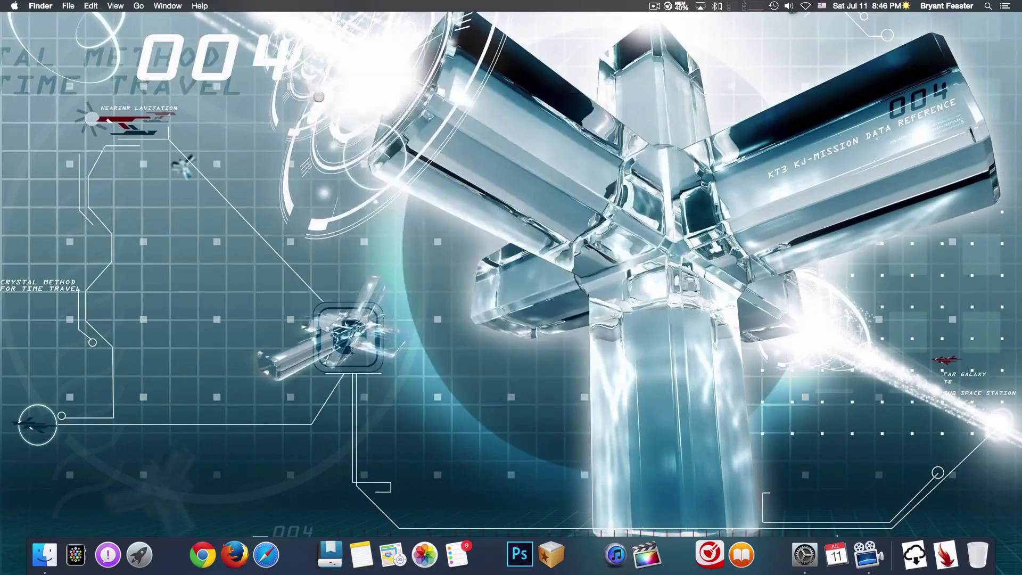
Step: Search Spotlight for "disk" and open Disk Utility
{"action": "key", "text": "super+space"}
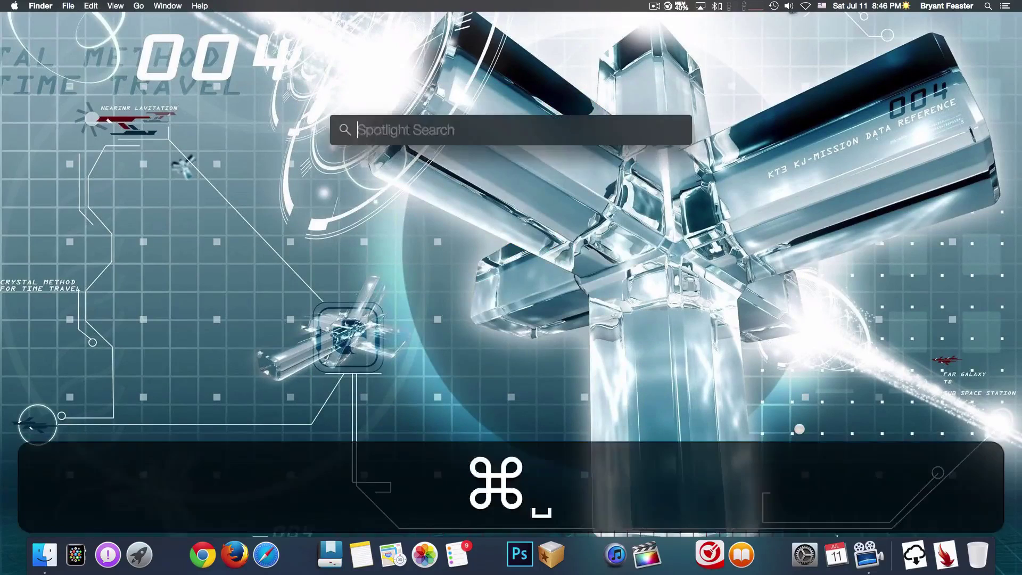
{"action": "type", "text": "ddisk"}
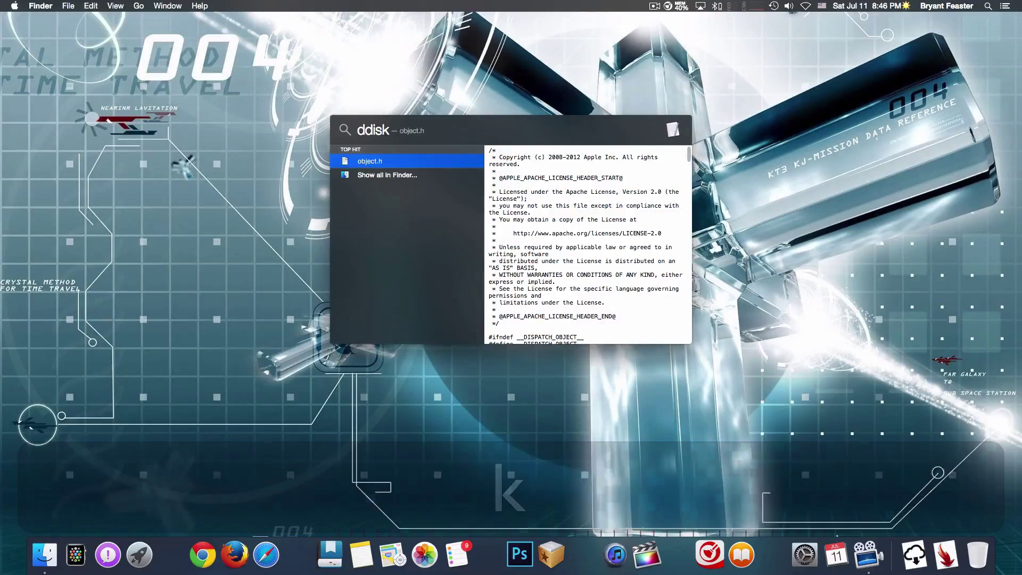
{"action": "key", "text": "BackSpace"}
{"action": "key", "text": "BackSpace"}
{"action": "key", "text": "BackSpace"}
{"action": "key", "text": "BackSpace"}
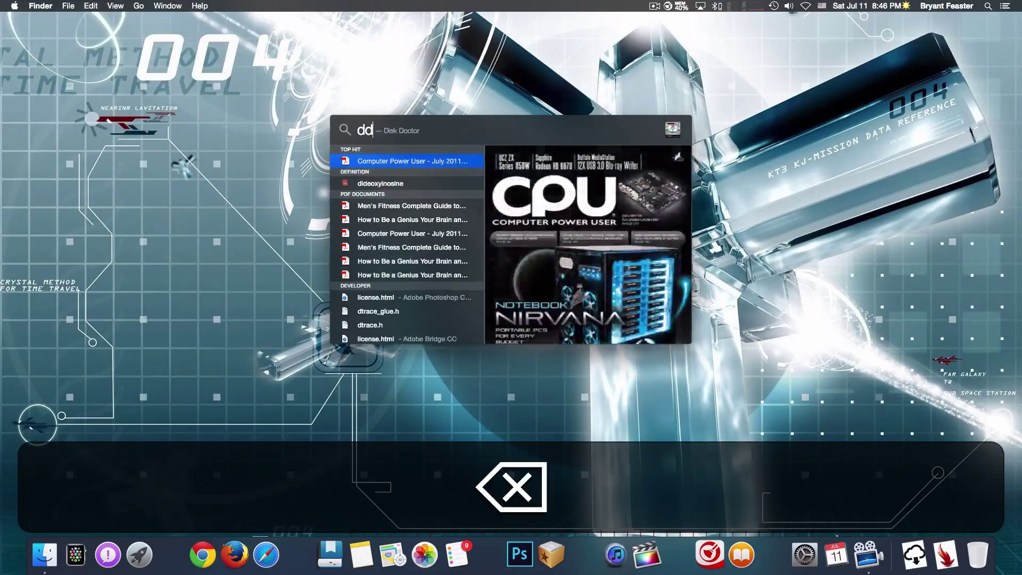
{"action": "type", "text": "isk"}
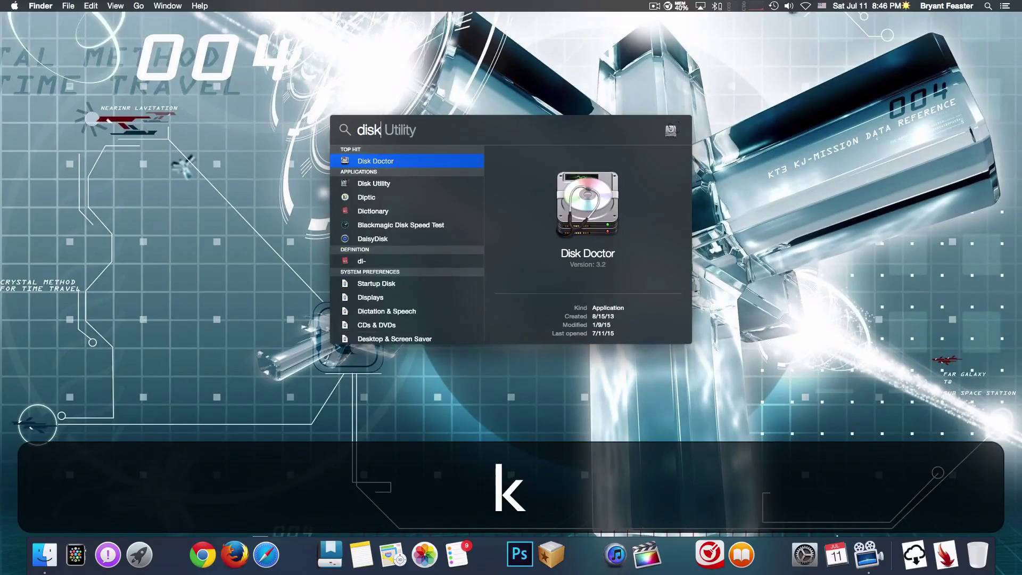
{"action": "key", "text": "Return"}
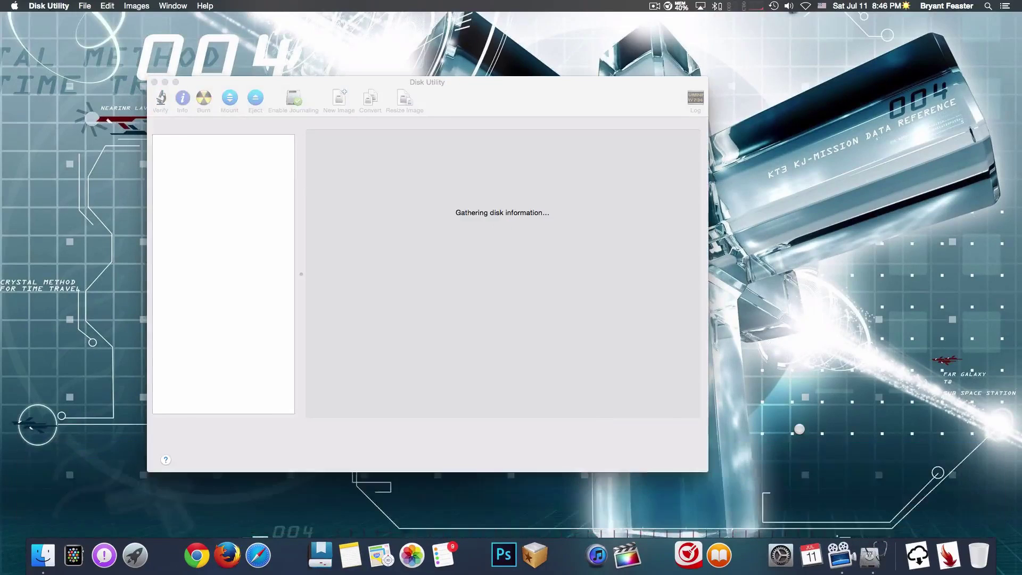
Step: Start verifying the disk permissions of Macintosh HD, and close Disk Utility while the verification is still running
{"action": "left_click_drag", "start_coordinate": [514, 104], "coordinate": [598, 89]}
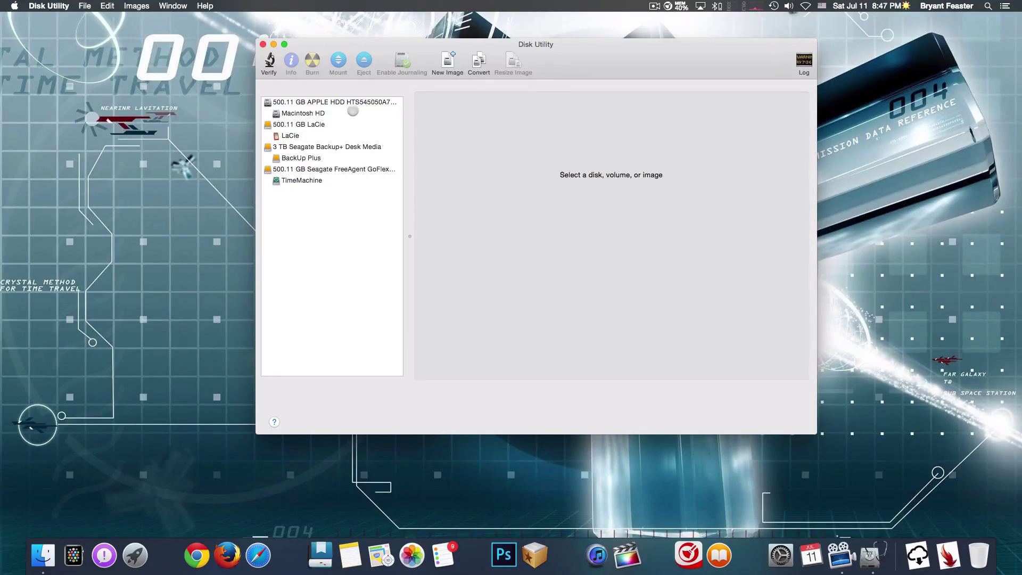
{"action": "left_click", "coordinate": [319, 113]}
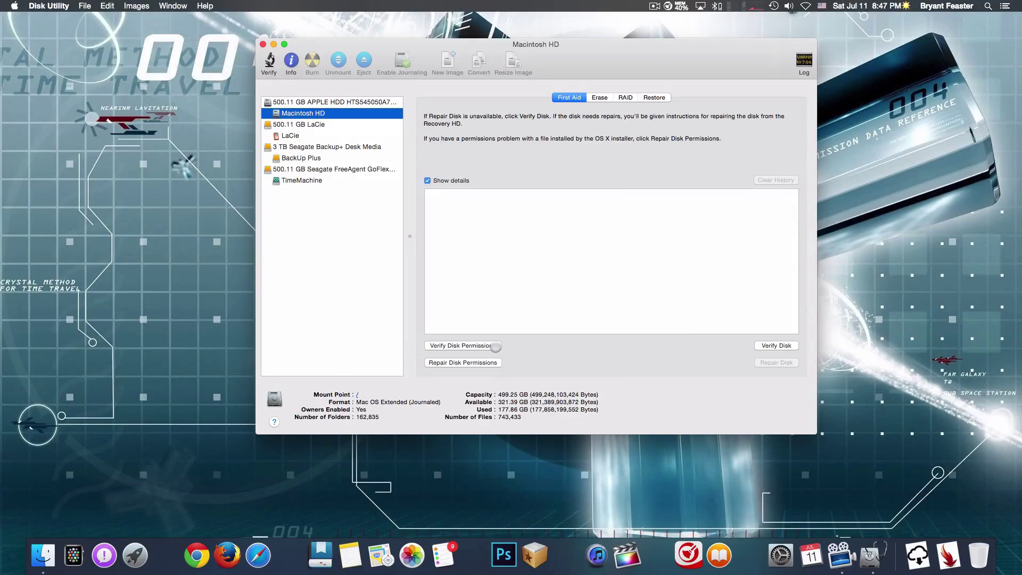
{"action": "left_click", "coordinate": [496, 346]}
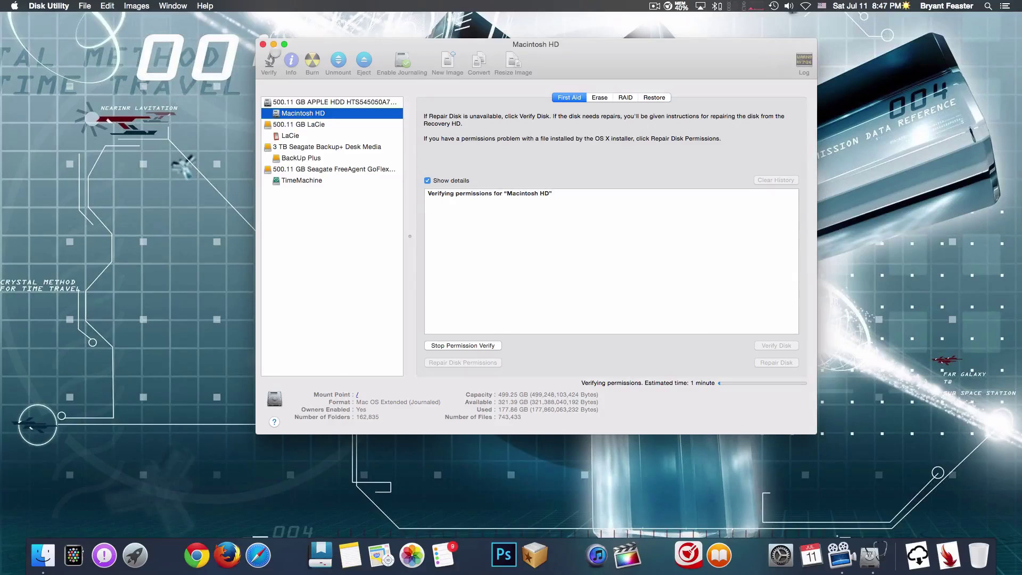
{"action": "left_click", "coordinate": [260, 45]}
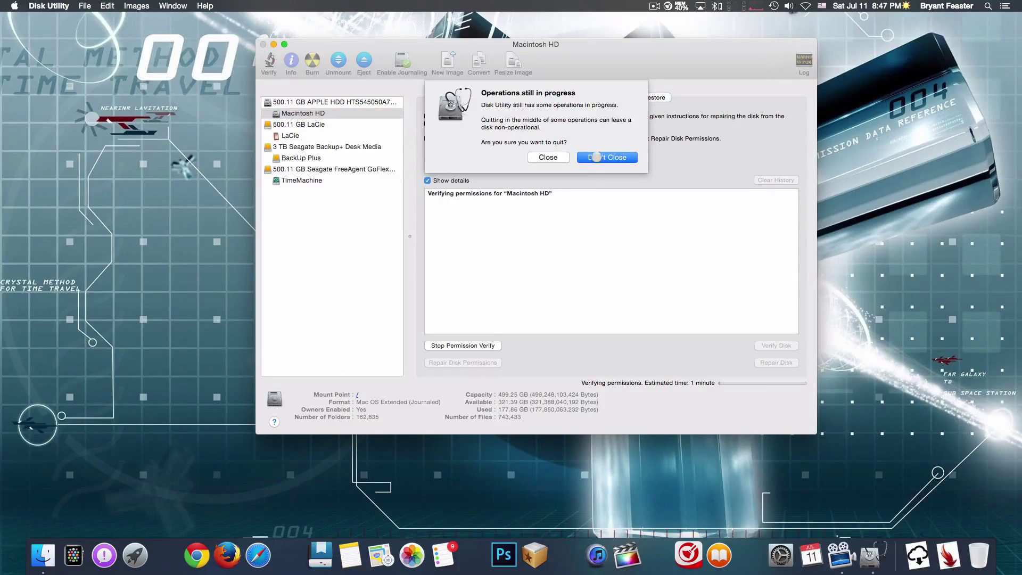
{"action": "left_click", "coordinate": [600, 157]}
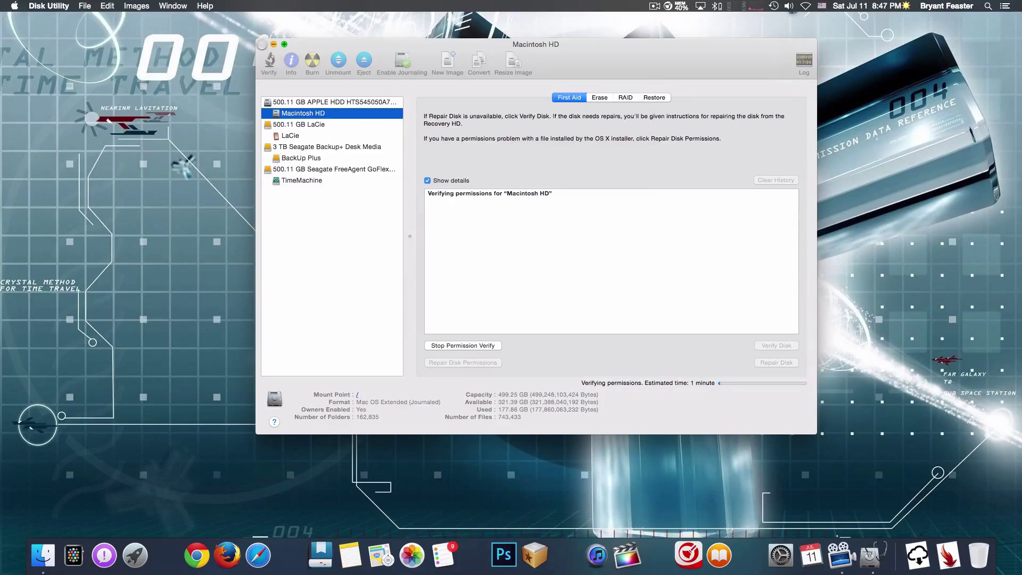
{"action": "left_click", "coordinate": [262, 44]}
{"action": "left_click", "coordinate": [546, 157]}
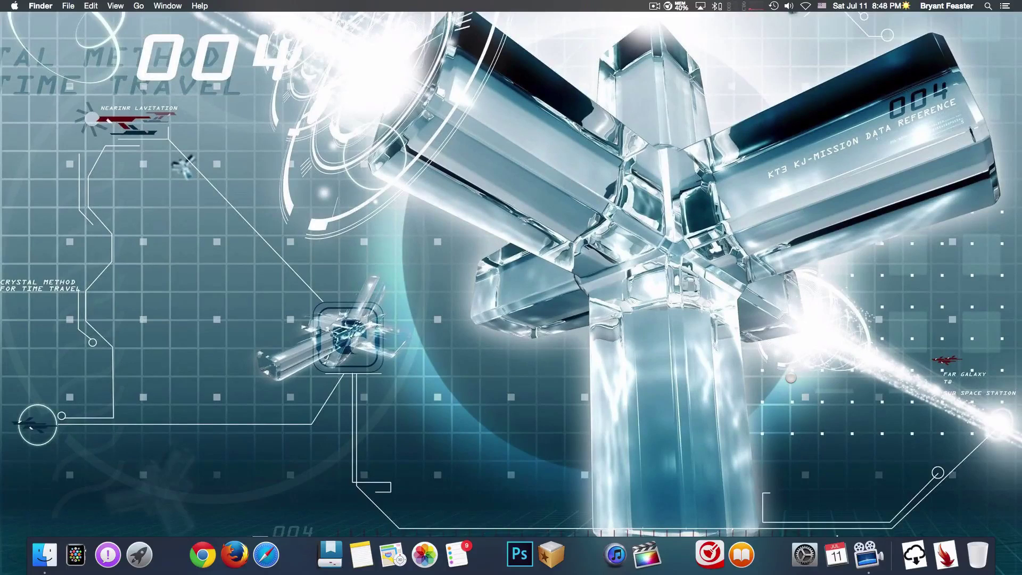
Step: Expand the downloads stack in the Dock and try to move 37992767.png to the Trash
{"action": "left_click", "coordinate": [895, 244]}
{"action": "left_click", "coordinate": [944, 554]}
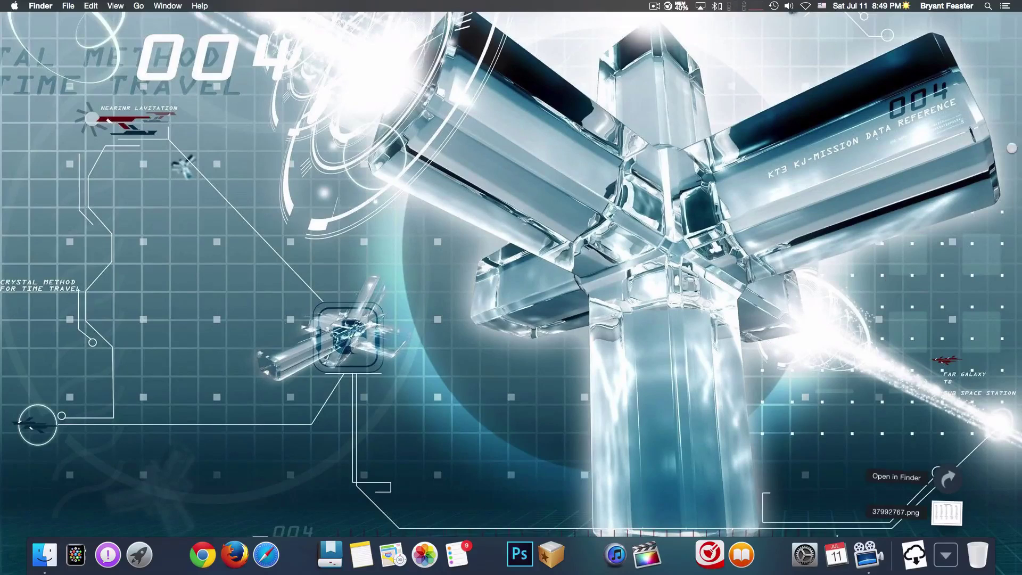
{"action": "left_click_drag", "start_coordinate": [946, 513], "coordinate": [986, 555]}
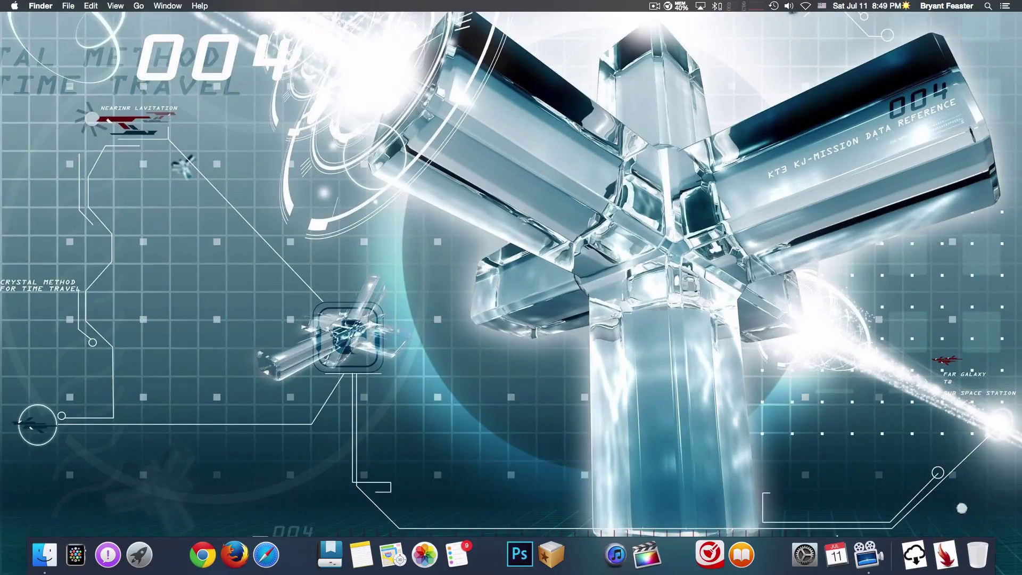
Step: Show the regular and secure emptying options of the Trash, and dismiss them without emptying it
{"action": "right_click", "coordinate": [981, 546]}
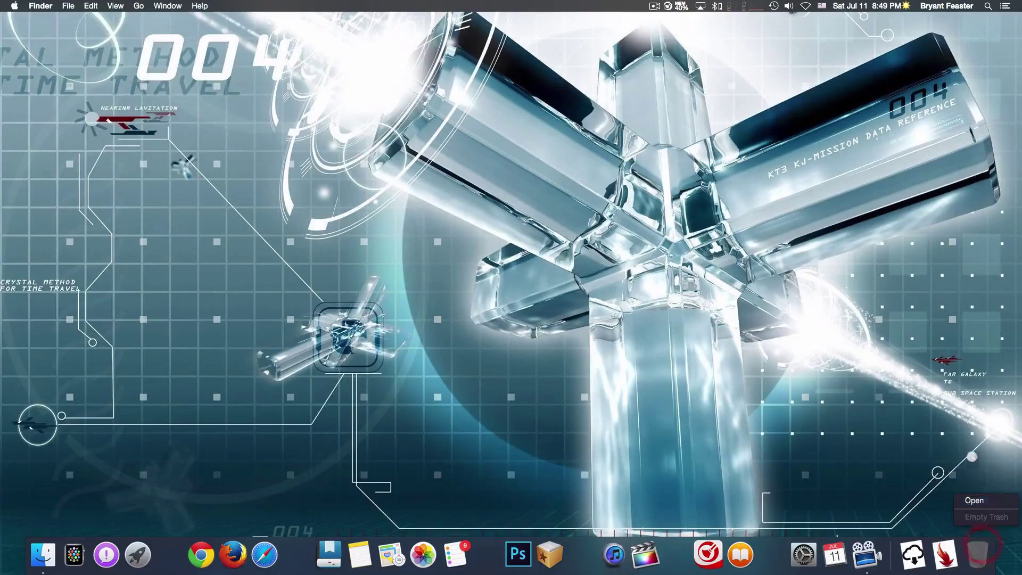
{"action": "key", "text": "super"}
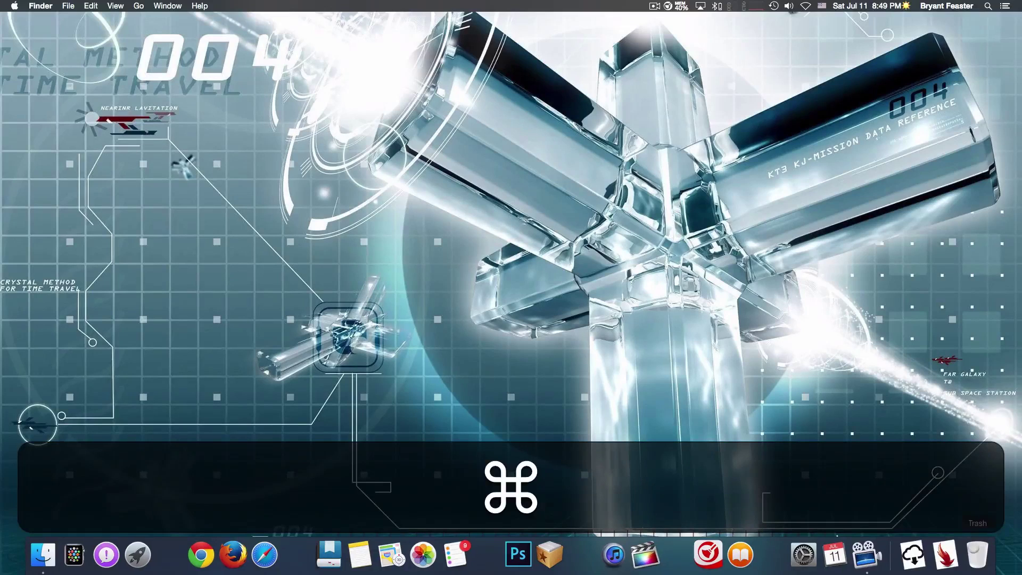
{"action": "right_click", "coordinate": [978, 555], "text": "super"}
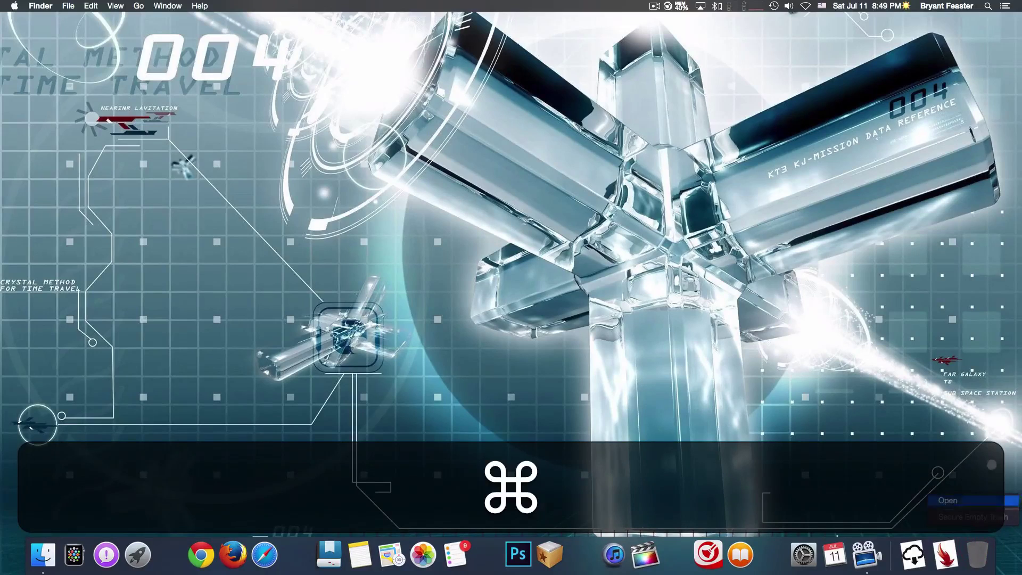
{"action": "left_click", "coordinate": [899, 239]}
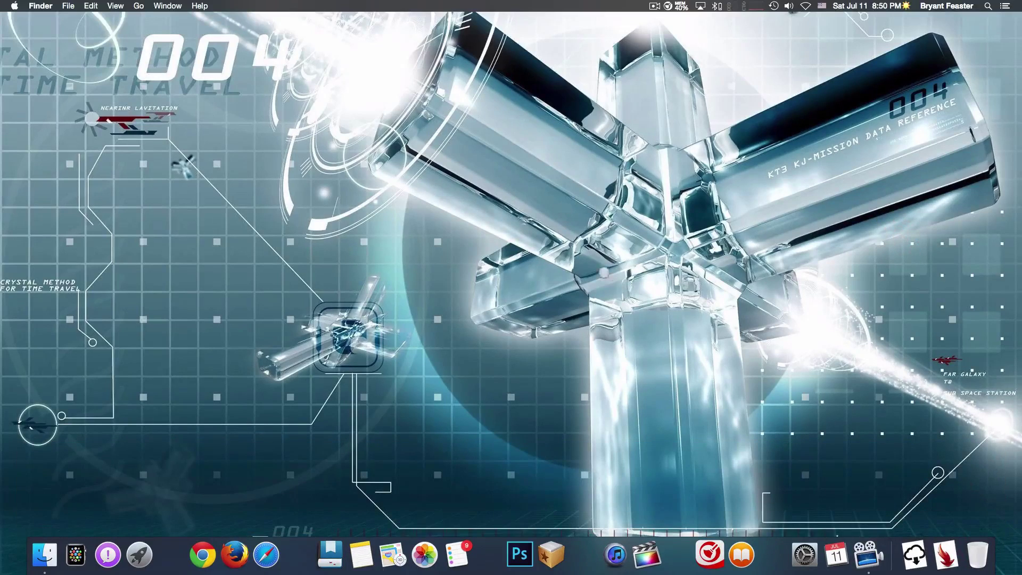
{"action": "key", "text": "ctrl+Right"}
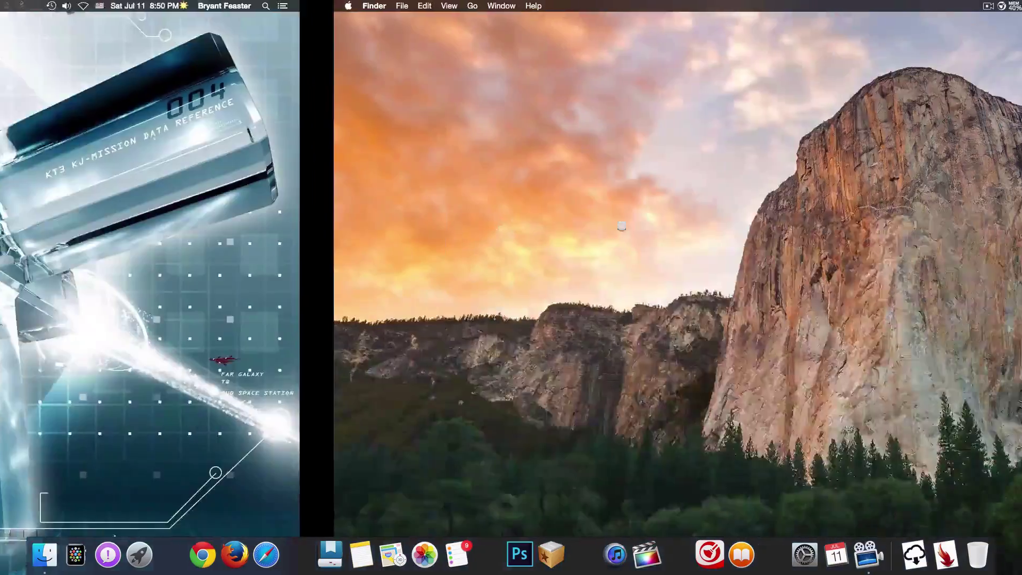
{"action": "key", "text": "ctrl+Left"}
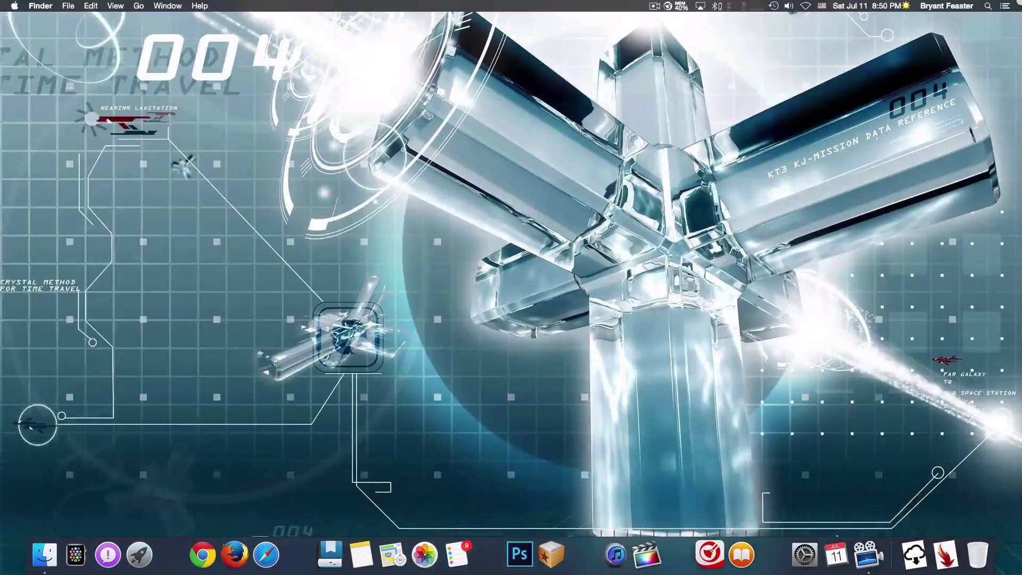
{"action": "key", "text": "ctrl+Up"}
{"action": "key", "text": "ctrl+Up"}
{"action": "left_click", "coordinate": [14, 6]}
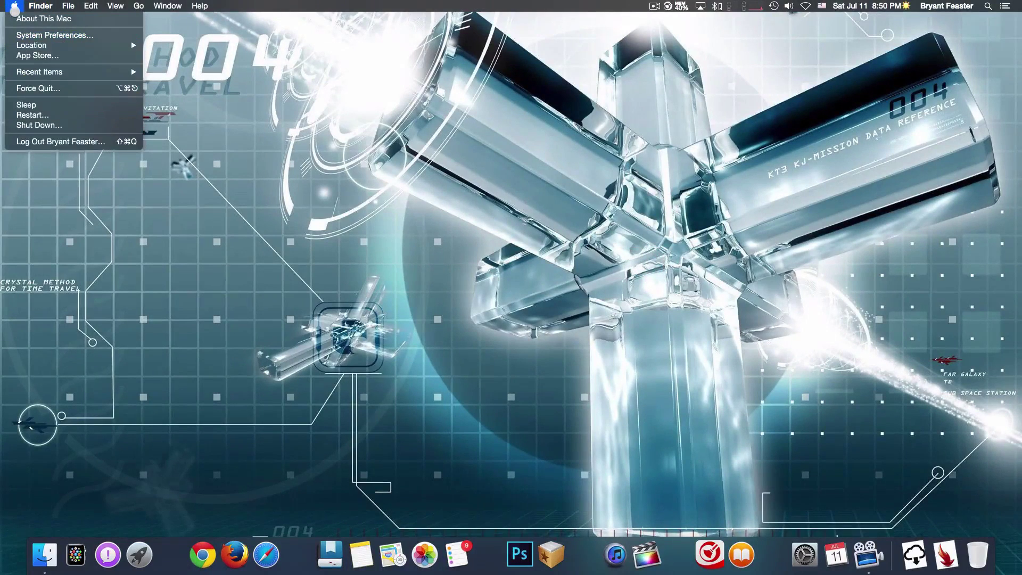
{"action": "left_click", "coordinate": [15, 6]}
{"action": "left_click", "coordinate": [139, 555]}
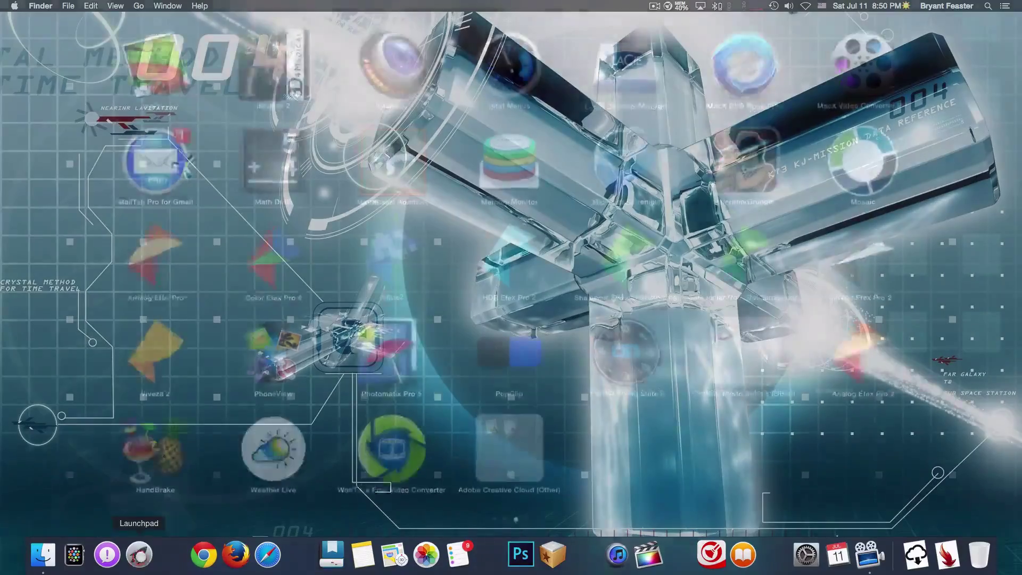
{"action": "scroll", "coordinate": [395, 379], "scroll_direction": "right", "scroll_amount": 5}
{"action": "scroll", "coordinate": [395, 379], "scroll_direction": "left", "scroll_amount": 5}
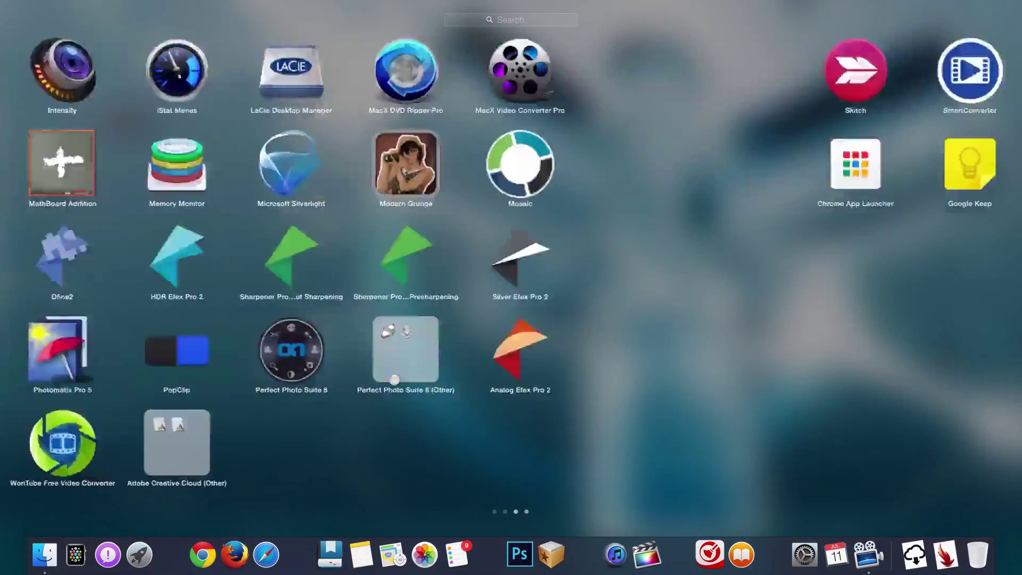
{"action": "scroll", "coordinate": [394, 380], "scroll_direction": "left", "scroll_amount": 5}
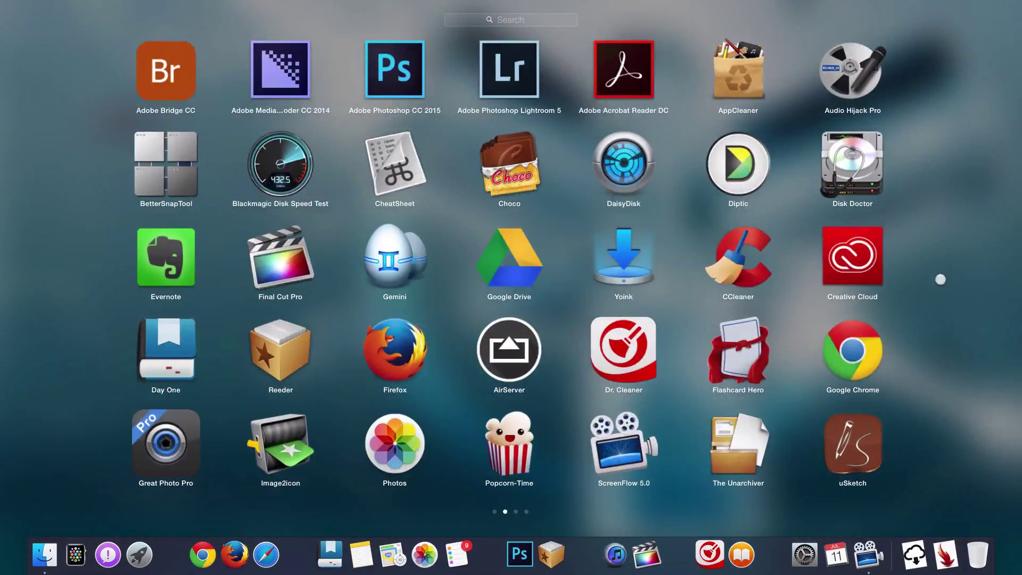
{"action": "left_click", "coordinate": [941, 279]}
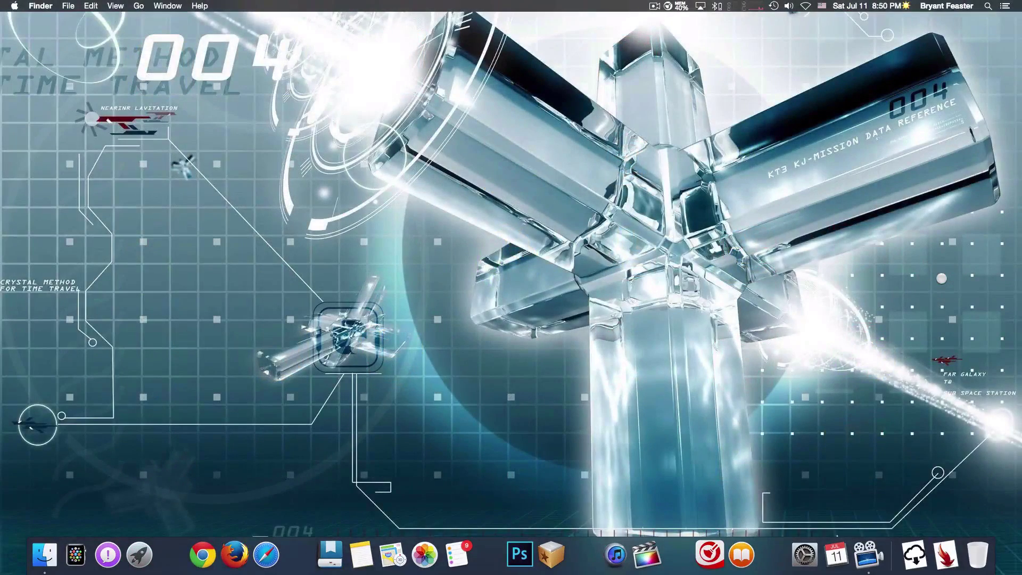